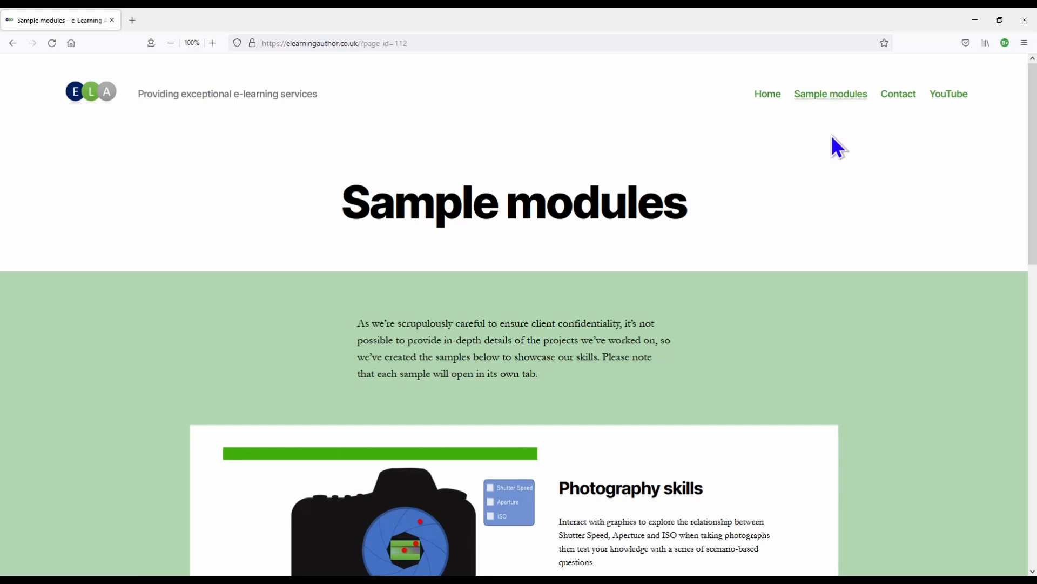
Step: View the Photography skills sample on the Sample modules page
{"action": "scroll", "coordinate": [807, 234], "scroll_direction": "down", "scroll_amount": 3}
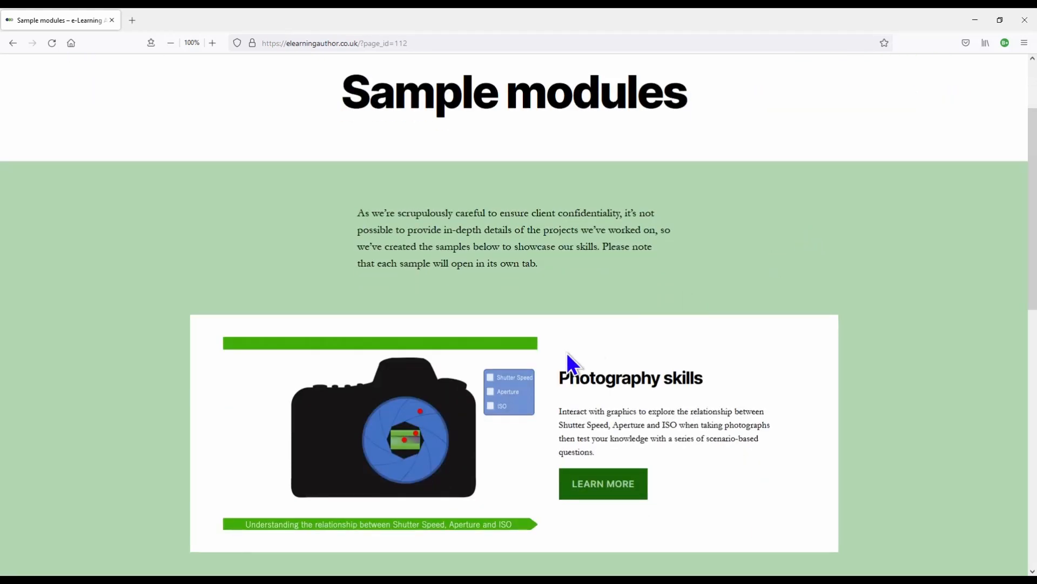
{"action": "left_click", "coordinate": [466, 423]}
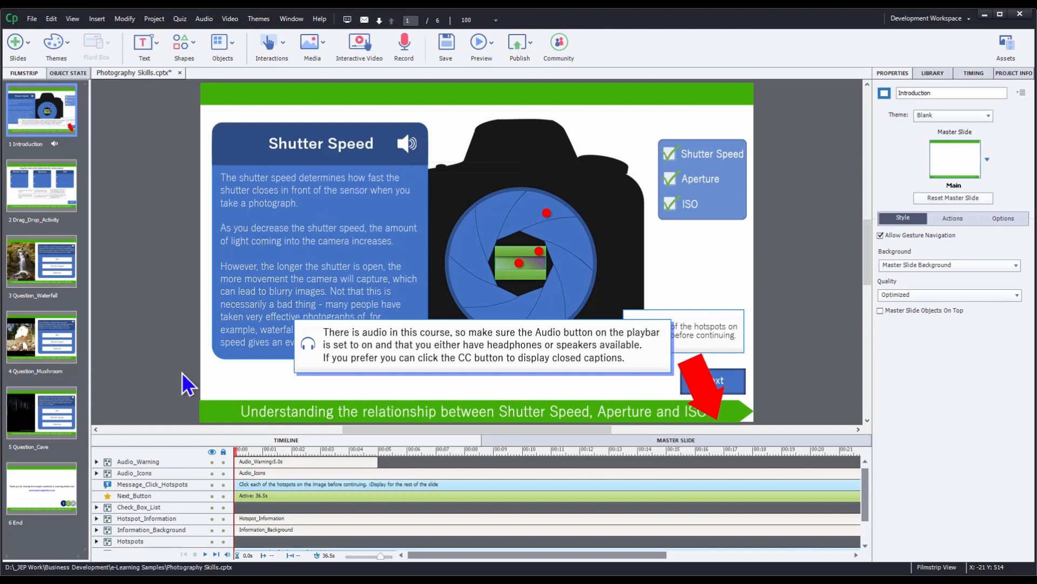
Step: In Adobe Captivate, expand the Audio_Icons group and review the shared action parameters assigned to the Shutter_Audio icon
{"action": "left_click", "coordinate": [96, 473]}
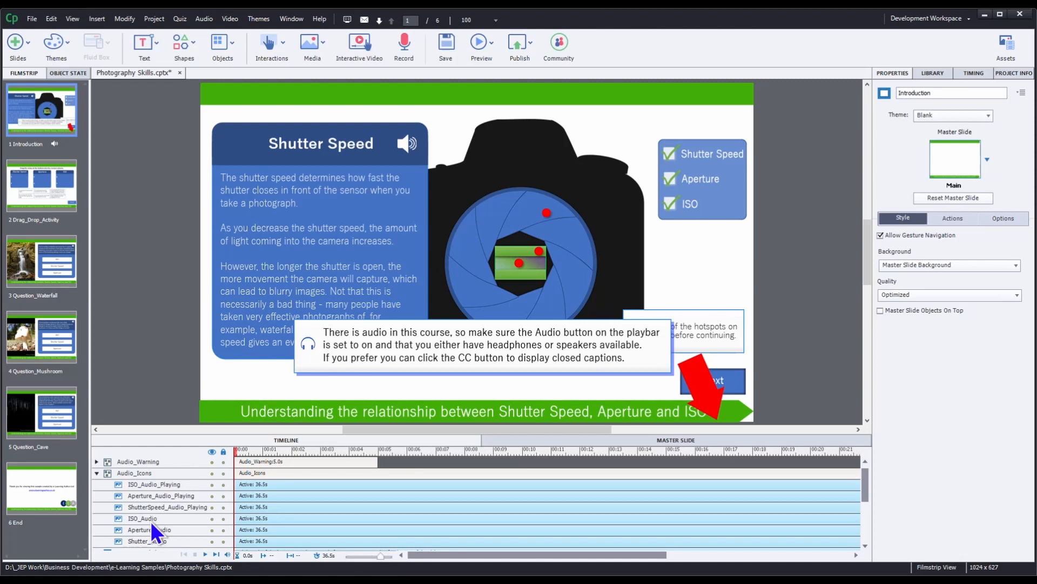
{"action": "left_click", "coordinate": [149, 541]}
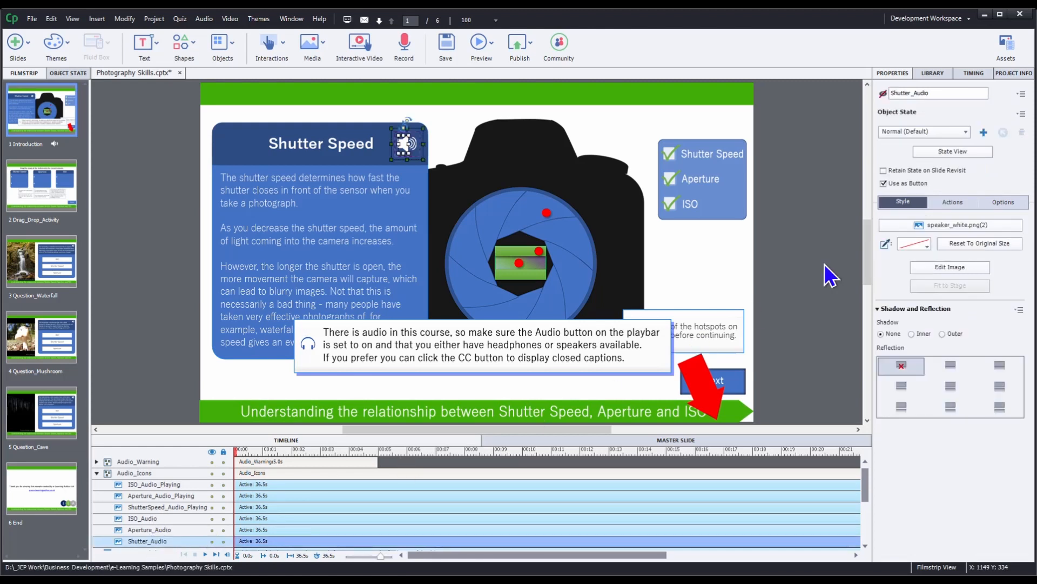
{"action": "left_click", "coordinate": [951, 202]}
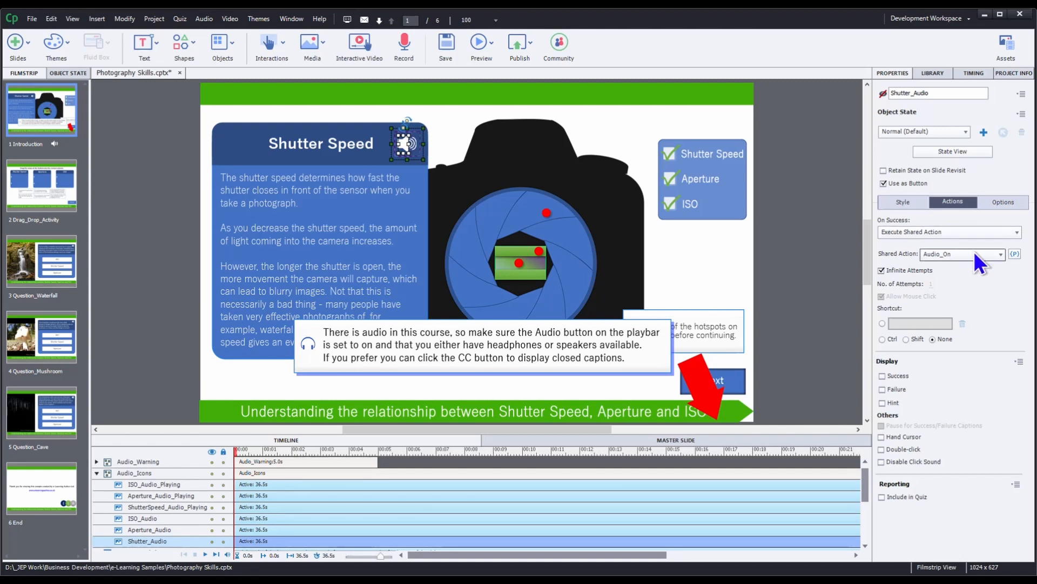
{"action": "left_click", "coordinate": [1014, 254]}
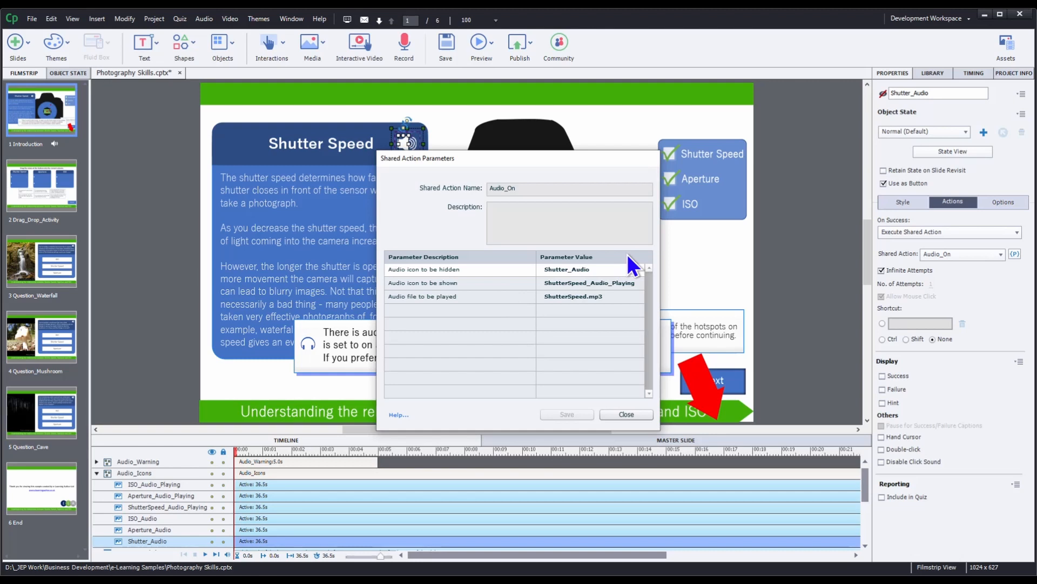
{"action": "left_click", "coordinate": [616, 414]}
Step: Review the shared action parameters assigned to the Aperture_Audio icon
{"action": "left_click", "coordinate": [180, 528]}
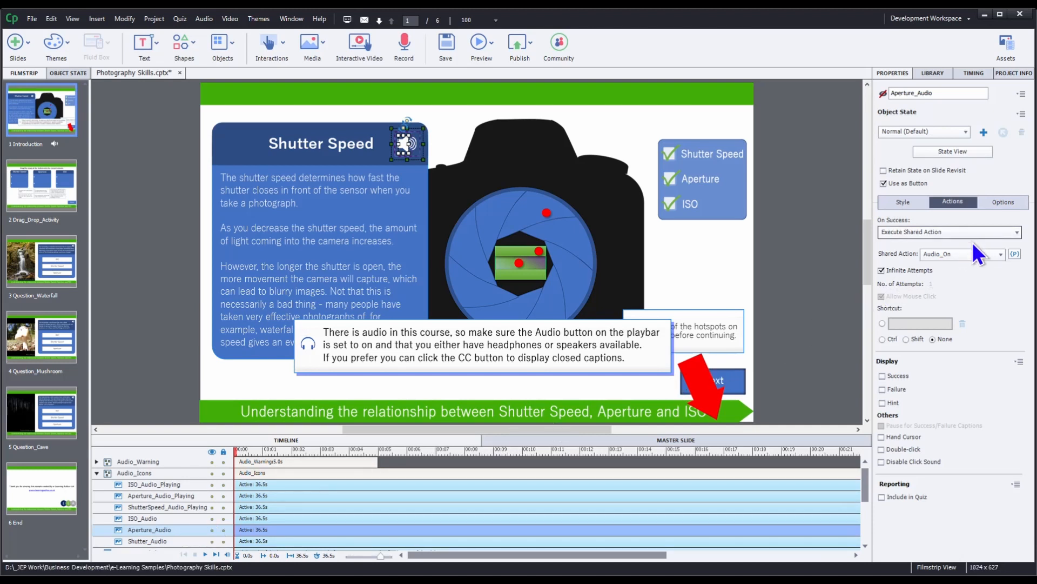
{"action": "left_click", "coordinate": [1015, 254]}
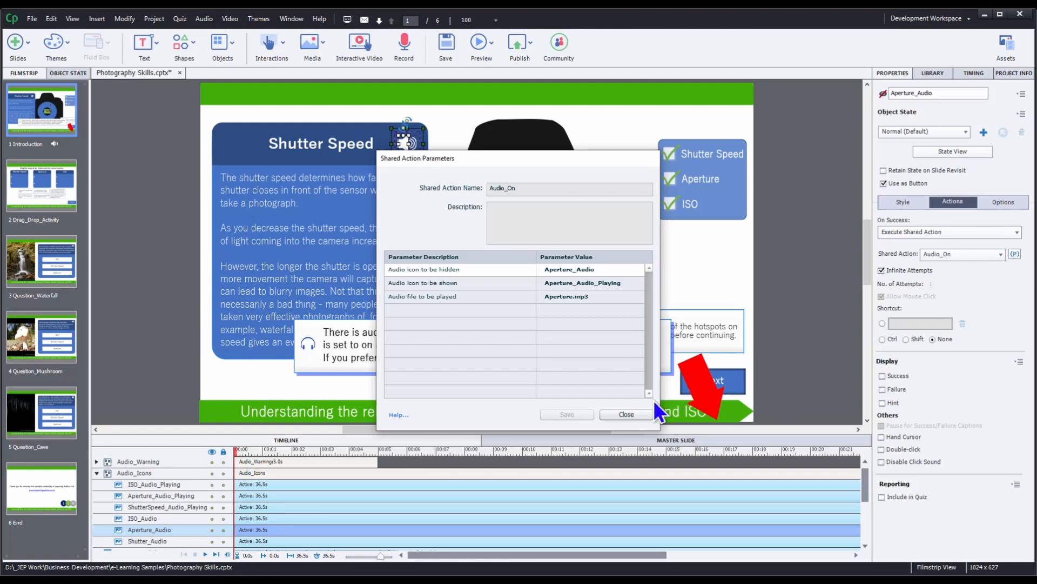
{"action": "left_click", "coordinate": [637, 414]}
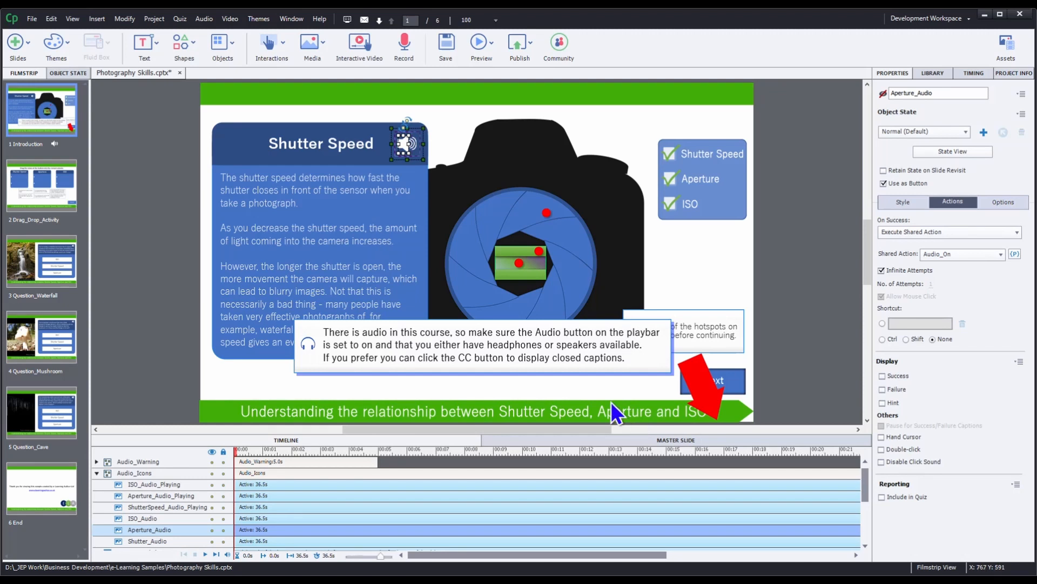
Step: Start a new blank advanced action named Audio_Off
{"action": "left_click", "coordinate": [154, 19]}
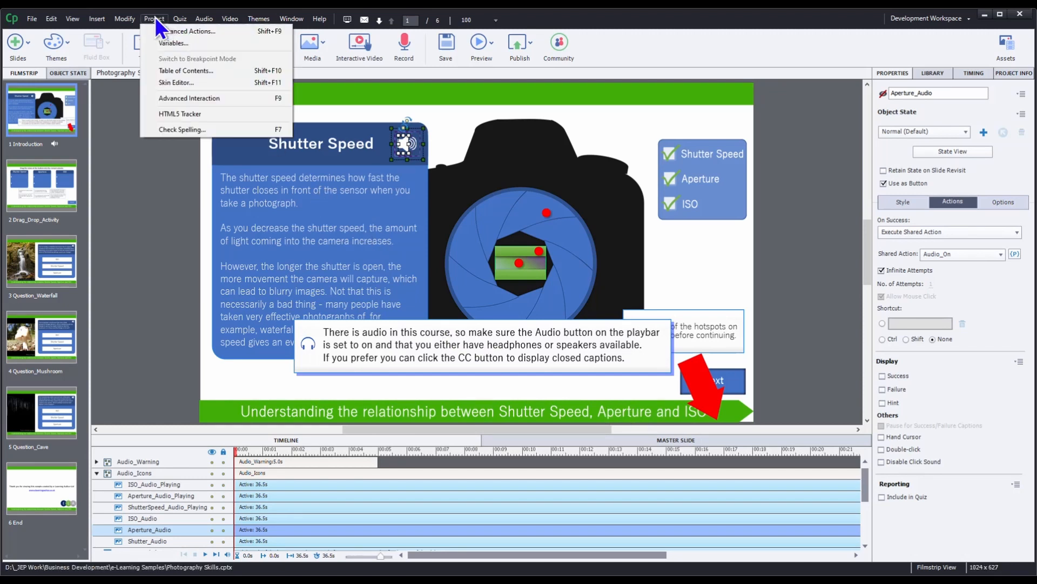
{"action": "left_click", "coordinate": [152, 30]}
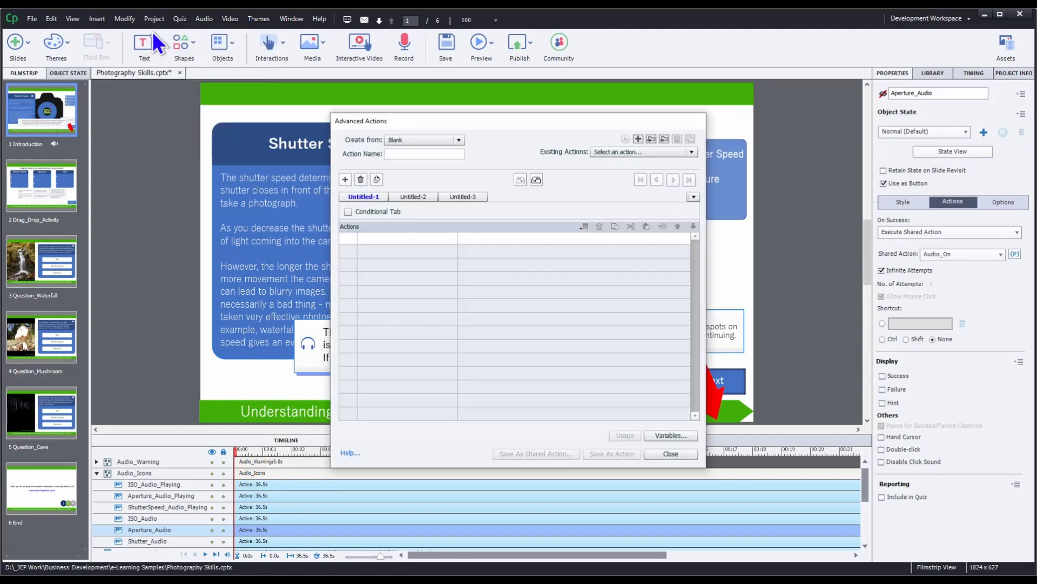
{"action": "left_click", "coordinate": [400, 154]}
{"action": "type", "text": "Audio_Off"}
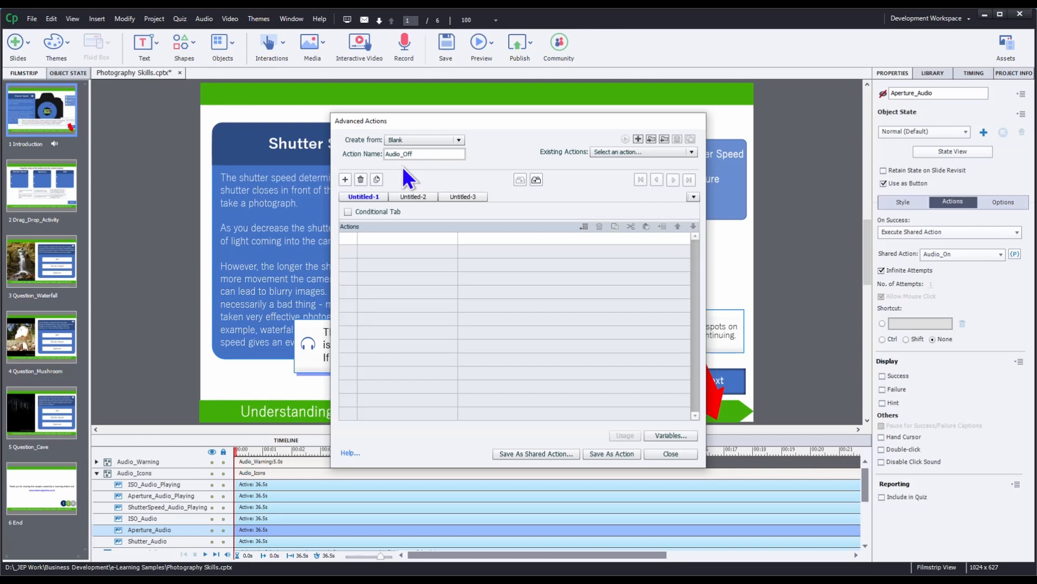
Step: Add a Stop Triggered Audio command as the first line of the Audio_Off action
{"action": "left_click", "coordinate": [584, 227]}
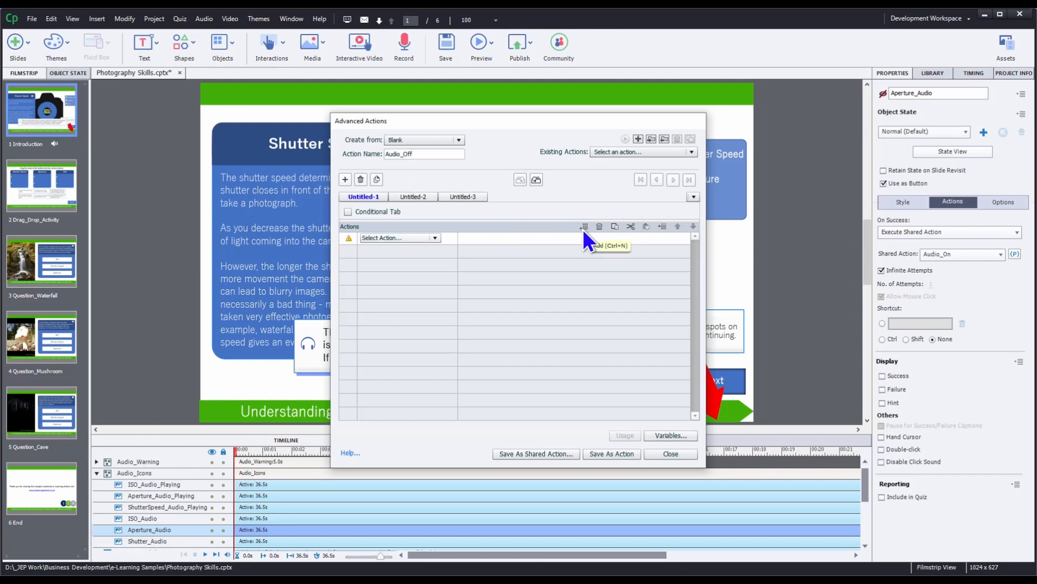
{"action": "left_click", "coordinate": [436, 239]}
{"action": "scroll", "coordinate": [435, 294], "scroll_direction": "down", "scroll_amount": 3}
{"action": "left_click", "coordinate": [420, 304]}
{"action": "left_click", "coordinate": [420, 303]}
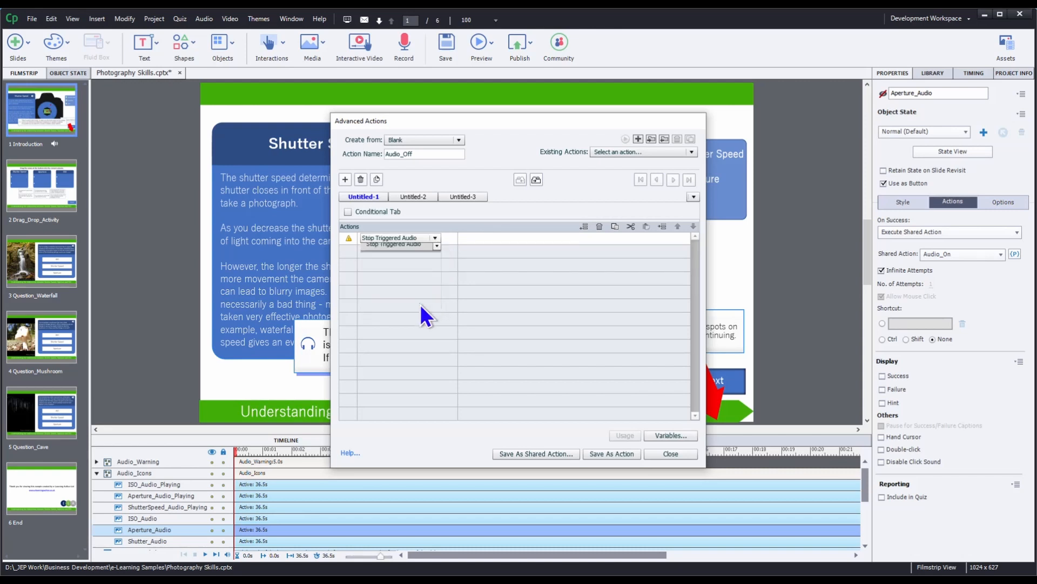
Step: Add a Hide command targeting Aperture_Audio_Playing to the Audio_Off action
{"action": "left_click", "coordinate": [584, 226]}
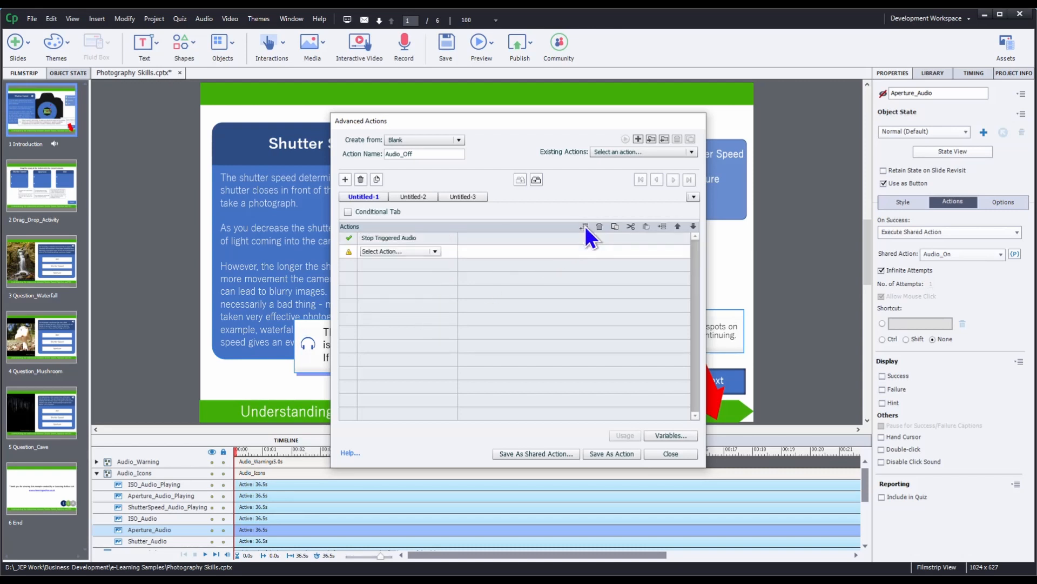
{"action": "left_click", "coordinate": [434, 251]}
{"action": "scroll", "coordinate": [436, 306], "scroll_direction": "down", "scroll_amount": 5}
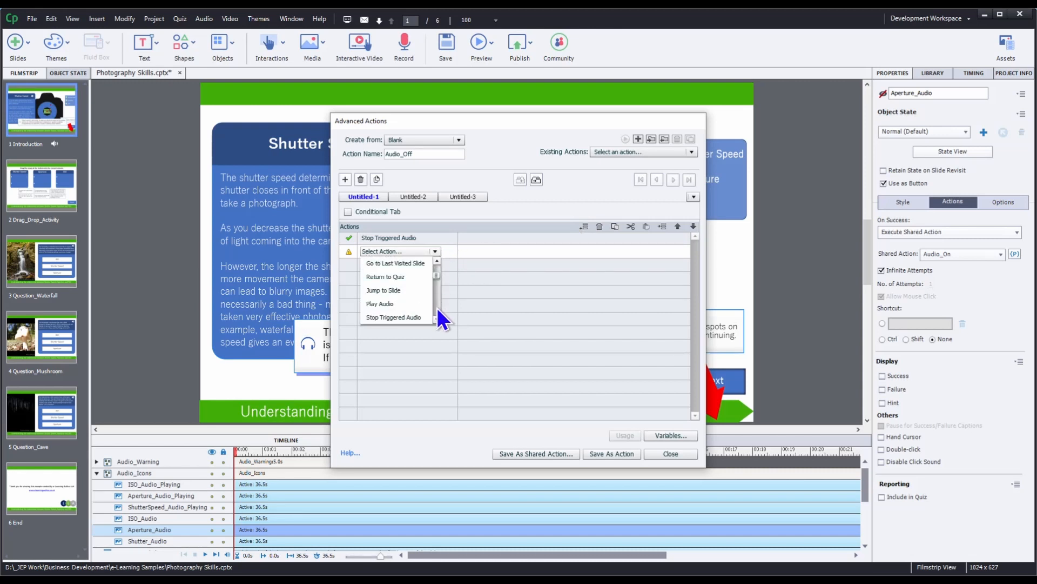
{"action": "left_click", "coordinate": [411, 279]}
{"action": "type", "text": "ape"}
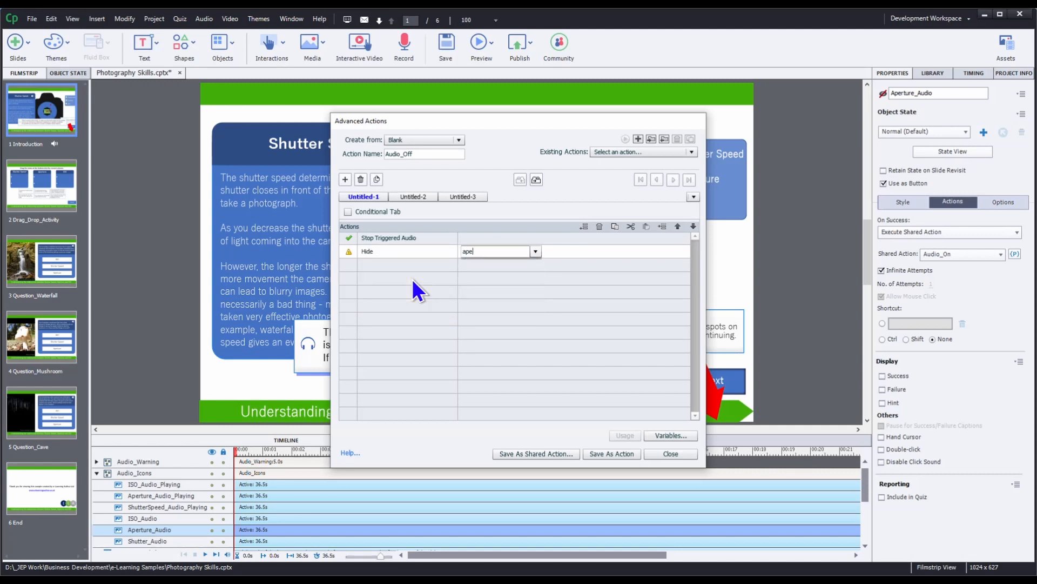
{"action": "type", "text": "r"}
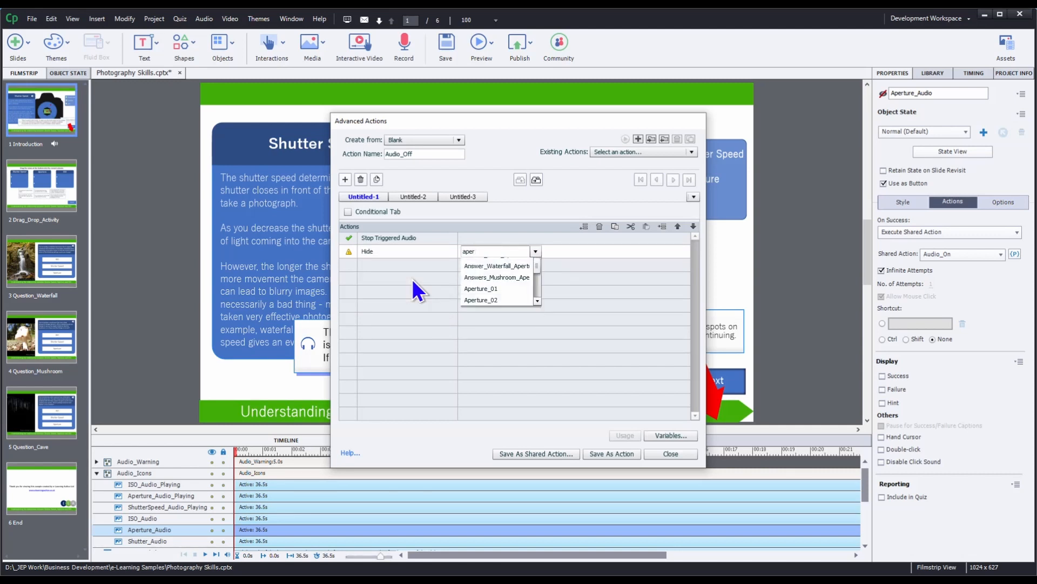
{"action": "type", "text": "ture audio"}
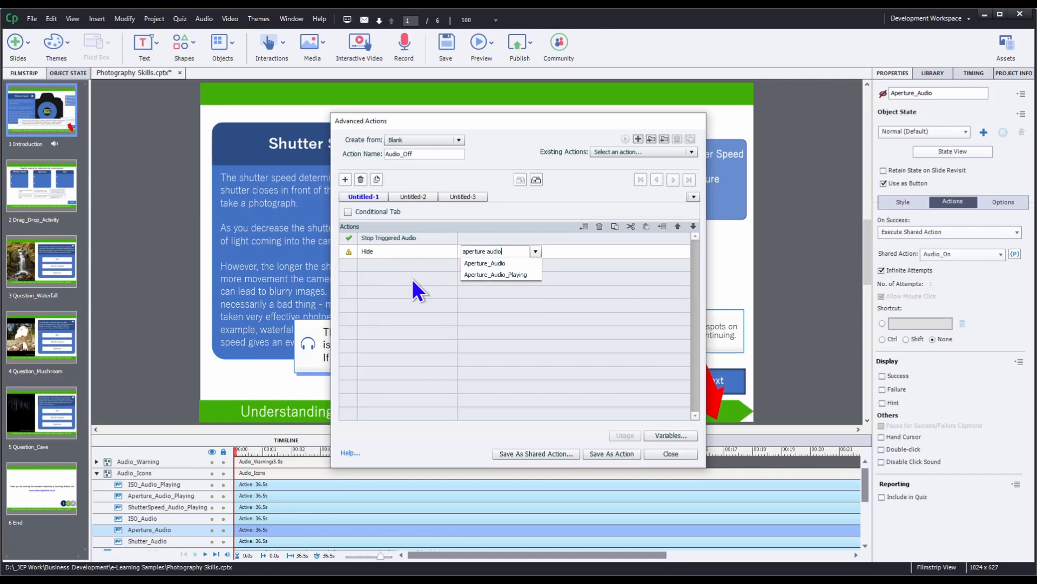
{"action": "left_click", "coordinate": [481, 277]}
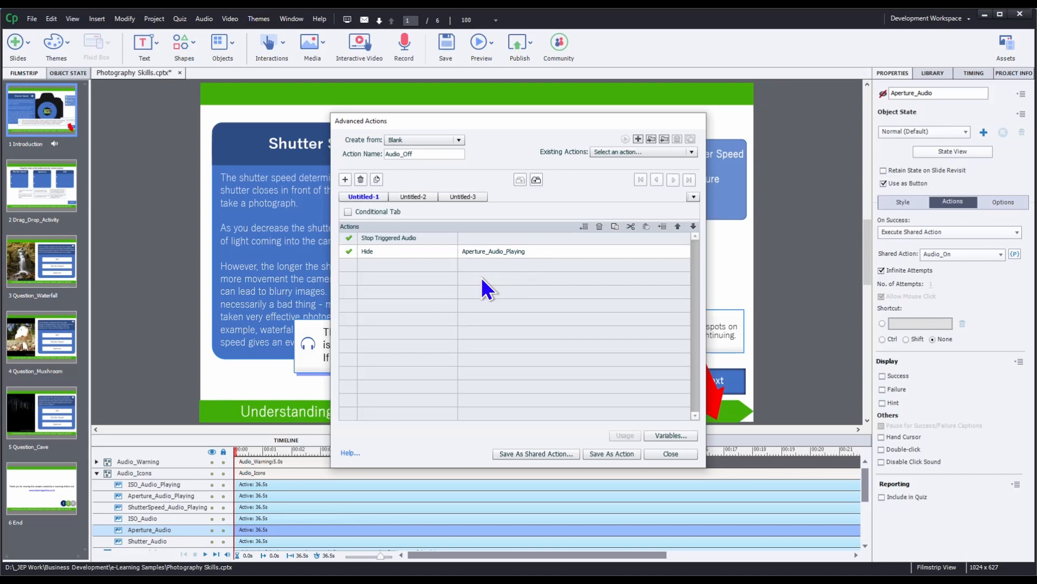
Step: Add a Show command targeting Aperture_Audio to the Audio_Off action
{"action": "left_click", "coordinate": [582, 227]}
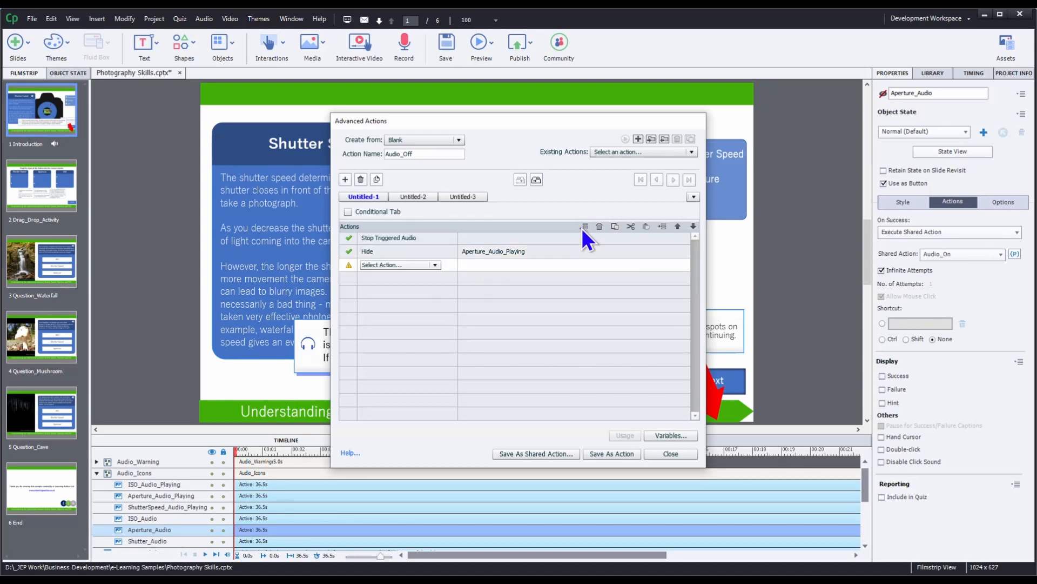
{"action": "left_click", "coordinate": [435, 265]}
{"action": "scroll", "coordinate": [437, 321], "scroll_direction": "down", "scroll_amount": 2}
{"action": "left_click", "coordinate": [414, 277]}
{"action": "type", "text": "aperture_audio"}
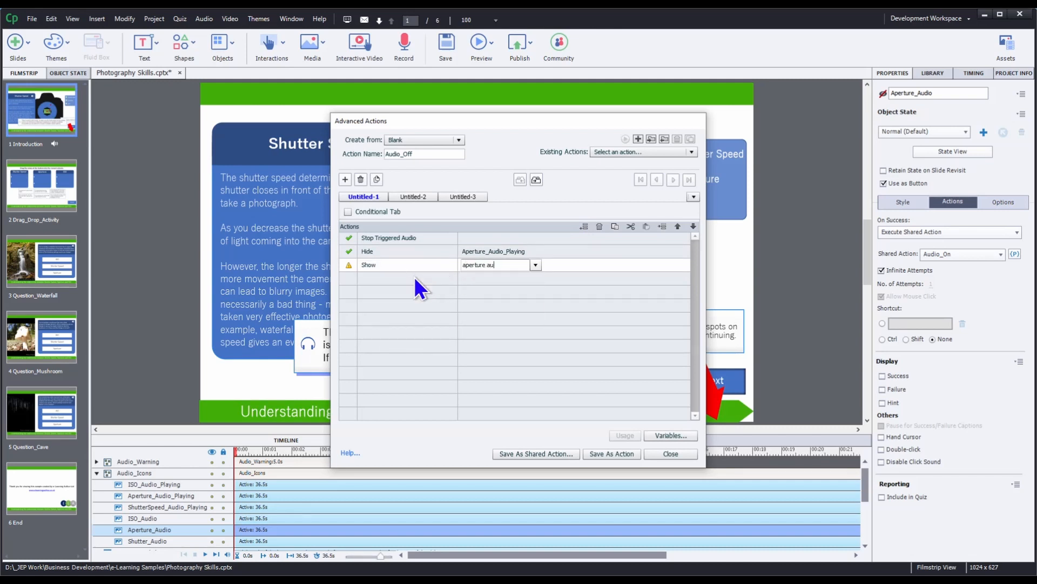
{"action": "left_click", "coordinate": [467, 277]}
{"action": "left_click", "coordinate": [402, 287]}
Step: Save Audio_Off as a shared action, describing Aperture_Audio_Playing as "Icon to be hidden" and Aperture_Audio as "Icon to be shown"
{"action": "left_click", "coordinate": [532, 452]}
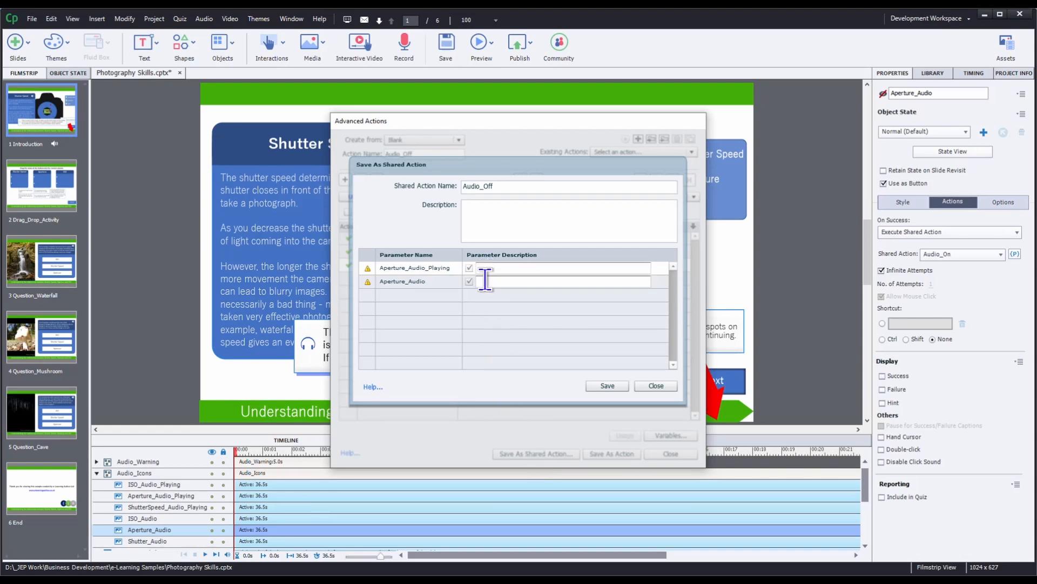
{"action": "type", "text": "Icon to be hidden"}
{"action": "left_click", "coordinate": [485, 281]}
{"action": "type", "text": "Icon to be shown"}
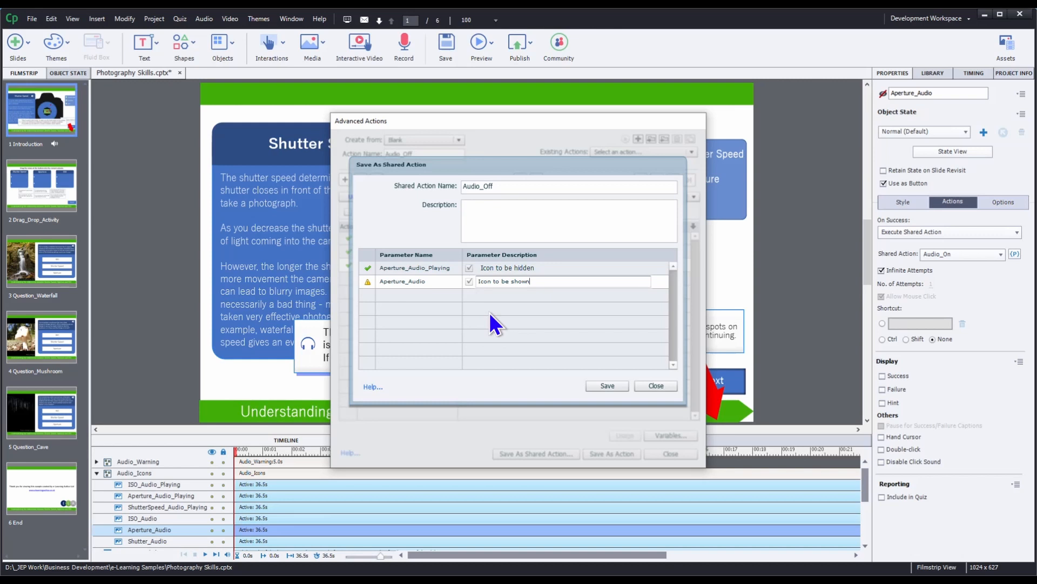
{"action": "left_click", "coordinate": [607, 387]}
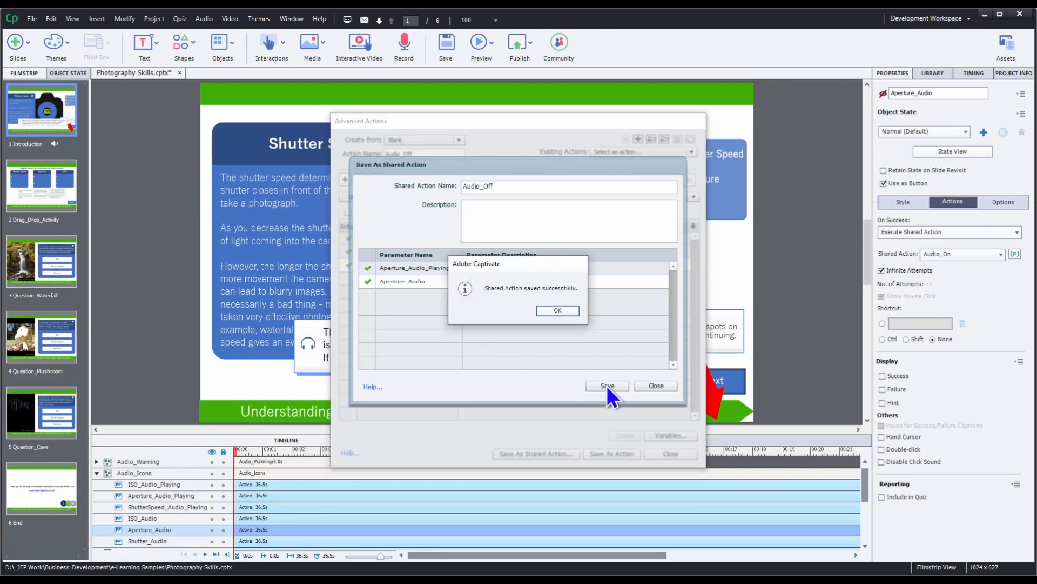
{"action": "left_click", "coordinate": [568, 312]}
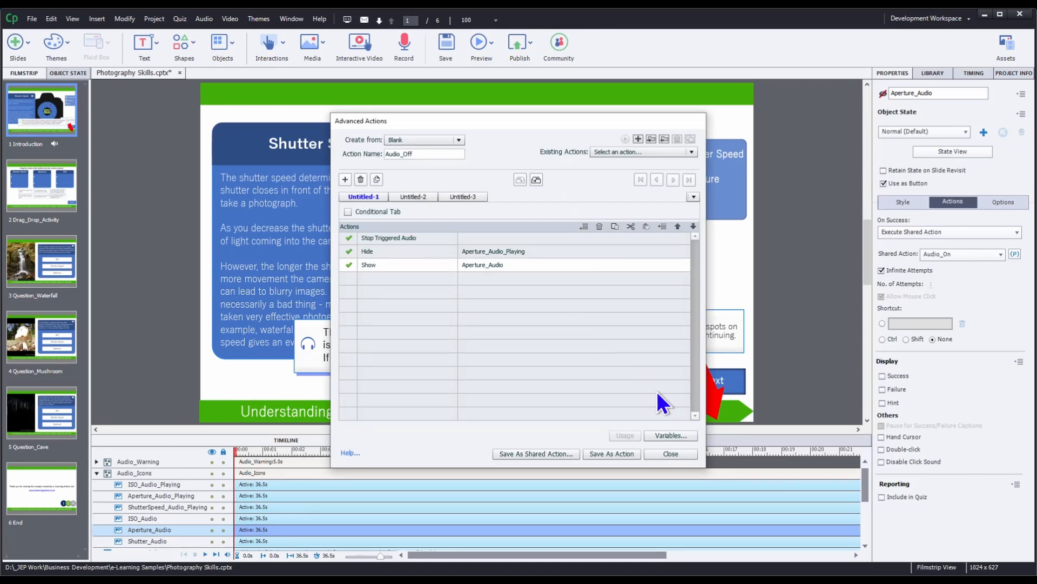
{"action": "left_click", "coordinate": [685, 450]}
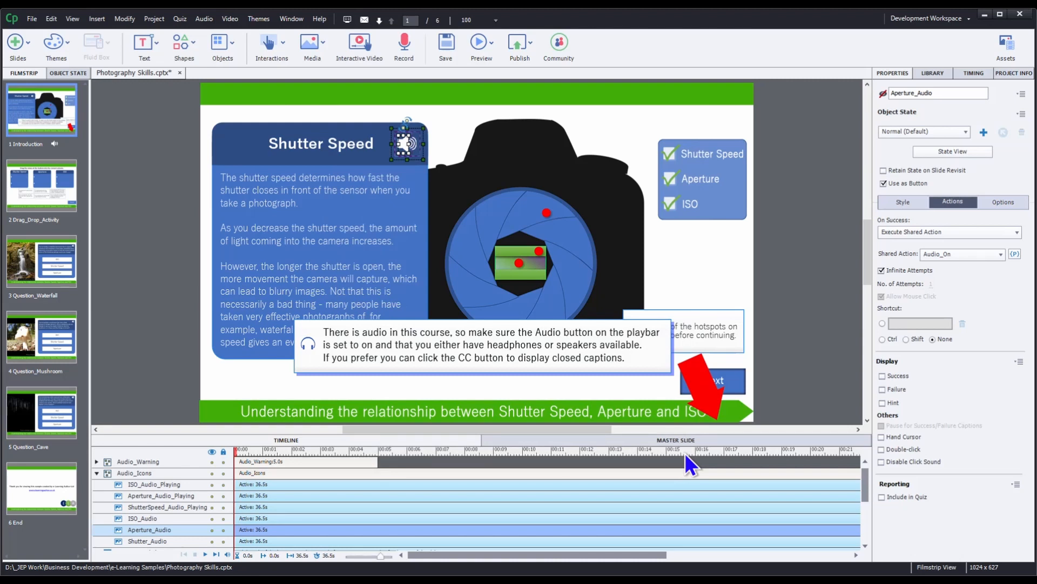
Step: Set the ISO_Audio_Playing icon's success action to execute the shared action Audio_Off
{"action": "left_click", "coordinate": [176, 484]}
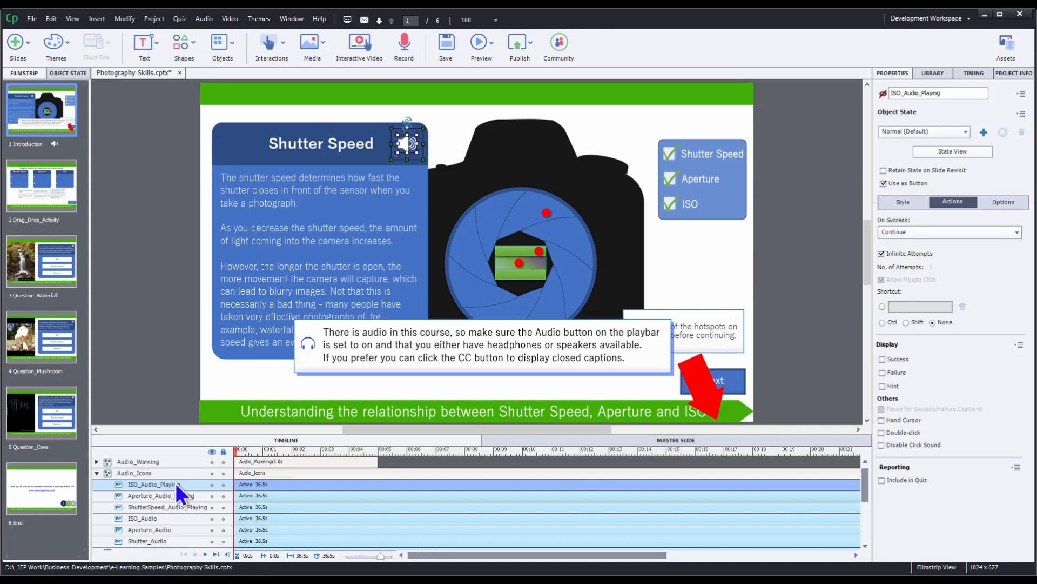
{"action": "left_click", "coordinate": [959, 228]}
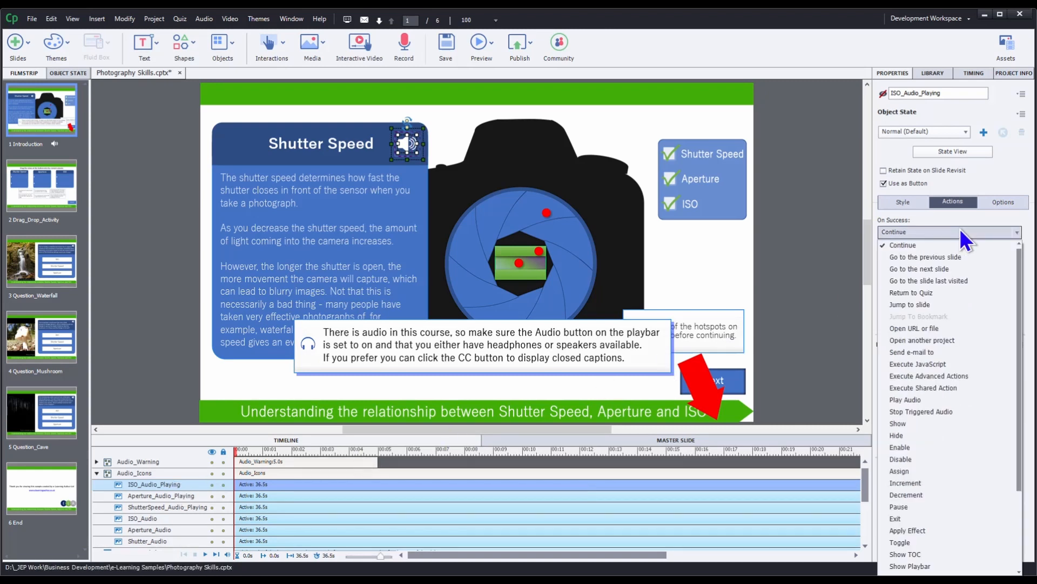
{"action": "left_click", "coordinate": [938, 386]}
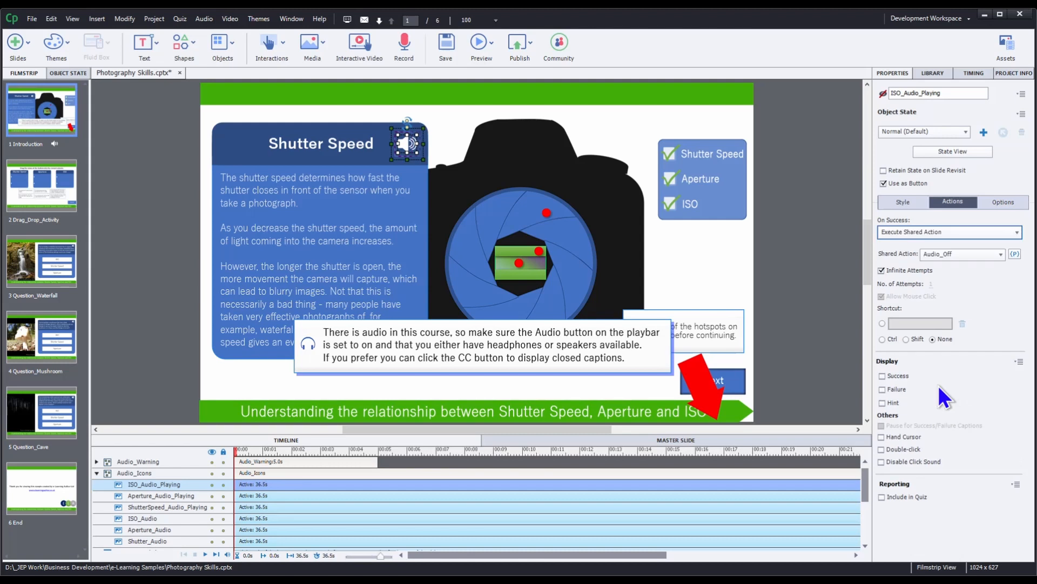
{"action": "left_click", "coordinate": [1000, 255]}
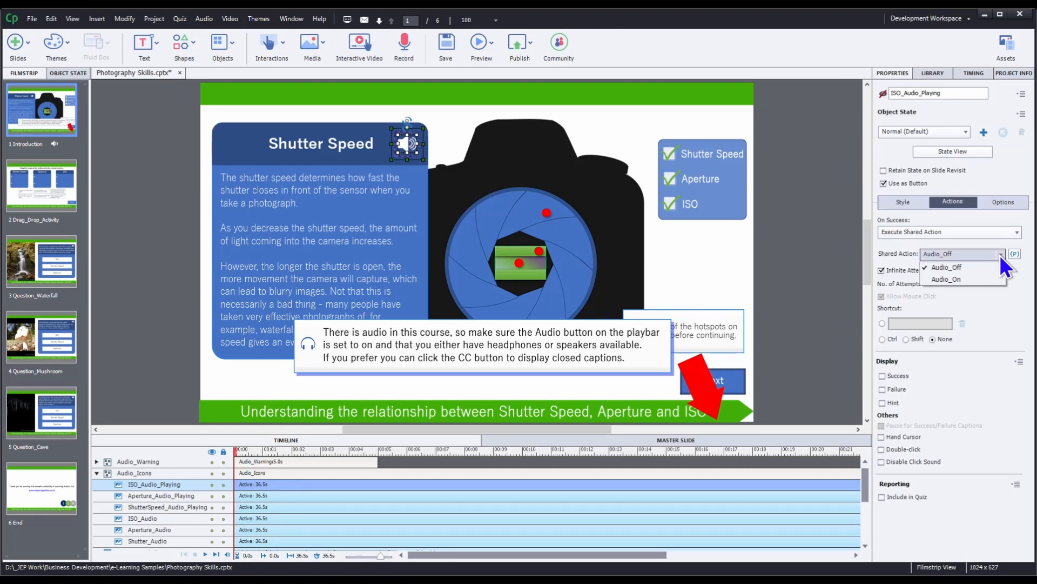
{"action": "left_click", "coordinate": [999, 255]}
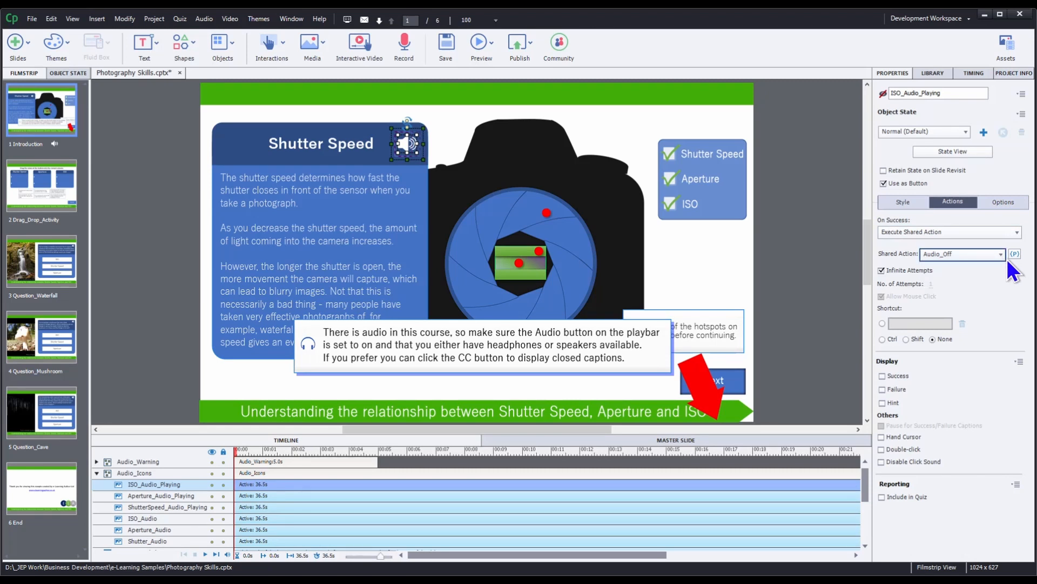
Step: Save ISO_Audio_Playing's Audio_Off parameters with ISO_Audio_Playing as the icon to be hidden and ISO_Audio as the icon to be shown
{"action": "left_click", "coordinate": [1015, 254]}
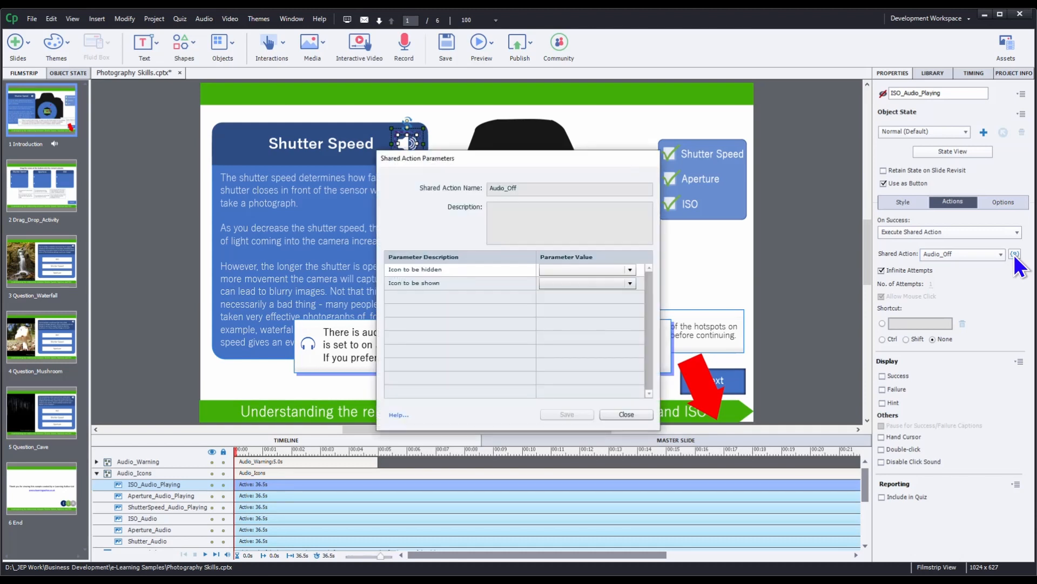
{"action": "left_click", "coordinate": [630, 269]}
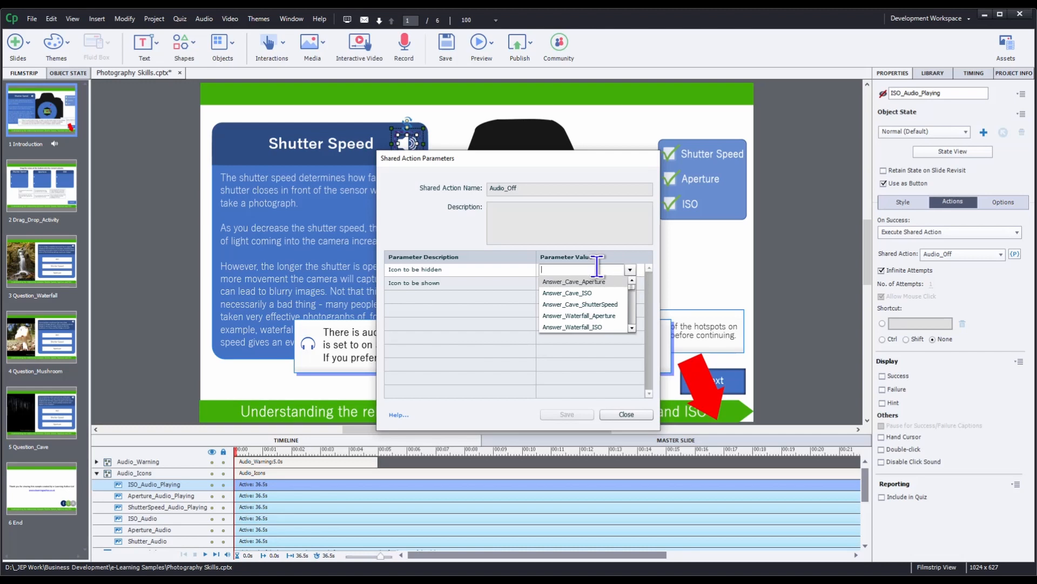
{"action": "type", "text": "iso audio"}
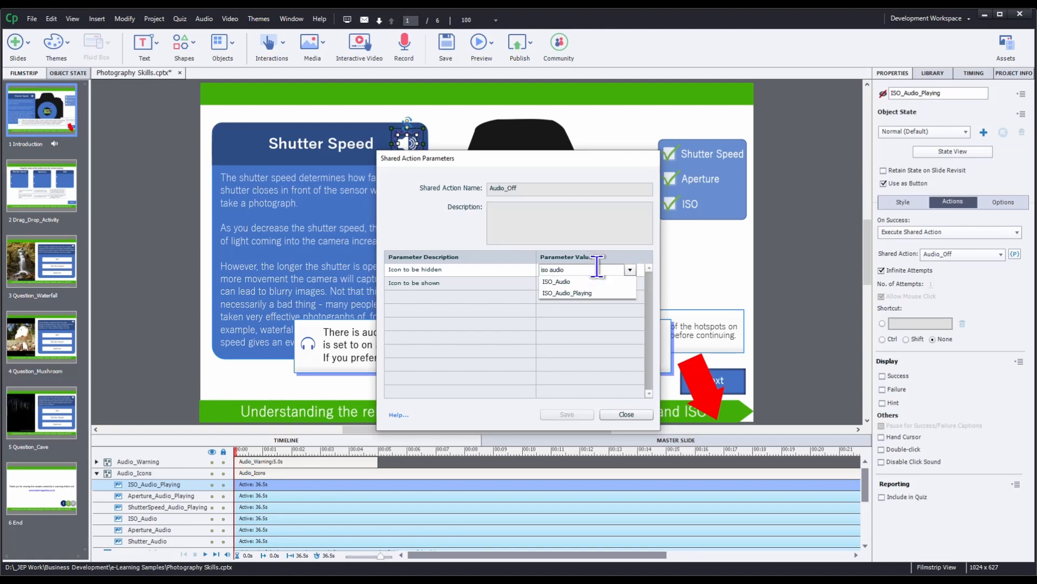
{"action": "left_click", "coordinate": [593, 291]}
{"action": "left_click", "coordinate": [630, 282]}
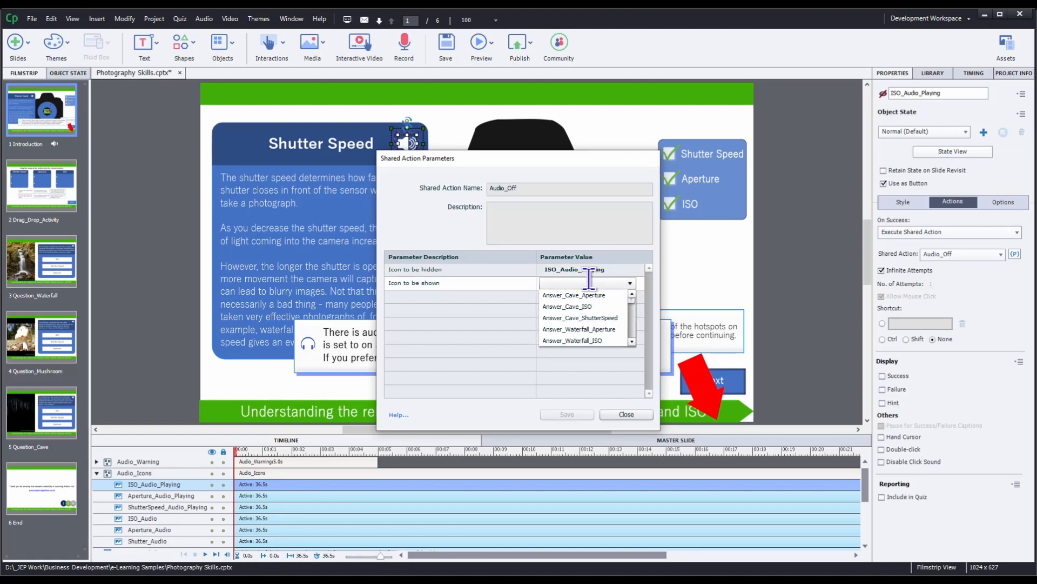
{"action": "type", "text": "iso audio"}
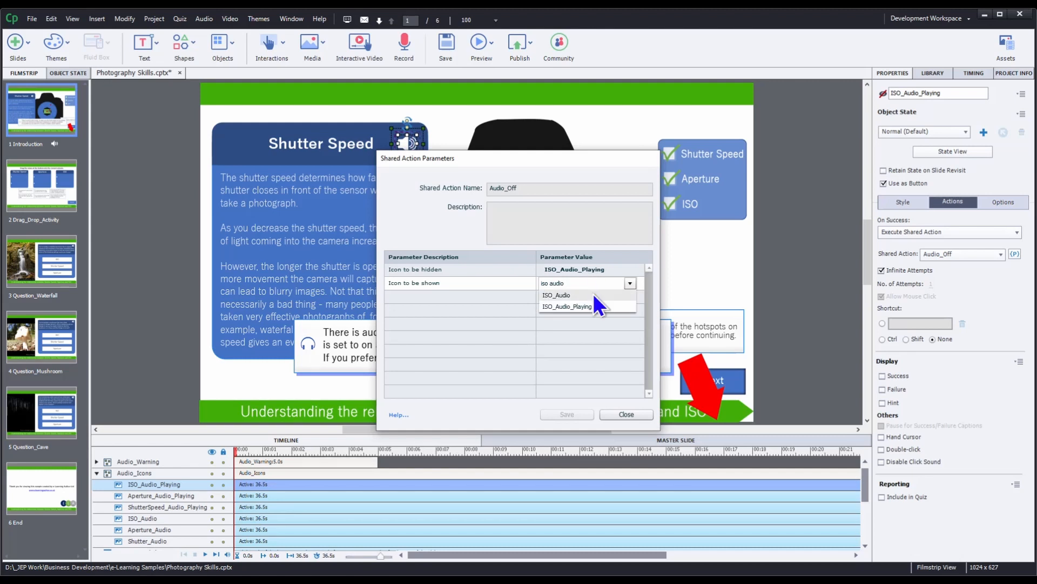
{"action": "left_click", "coordinate": [593, 293]}
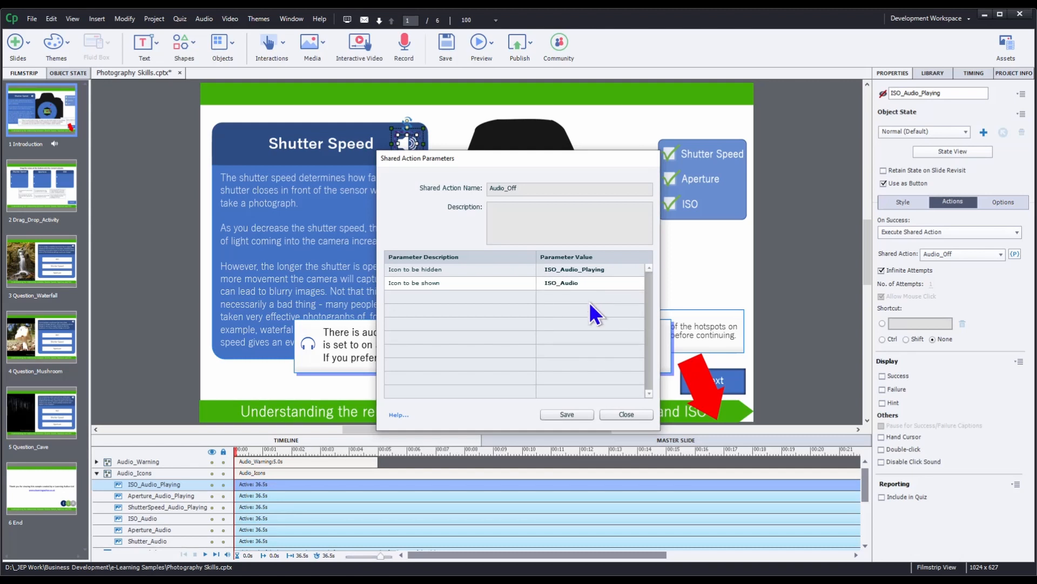
{"action": "left_click", "coordinate": [575, 413]}
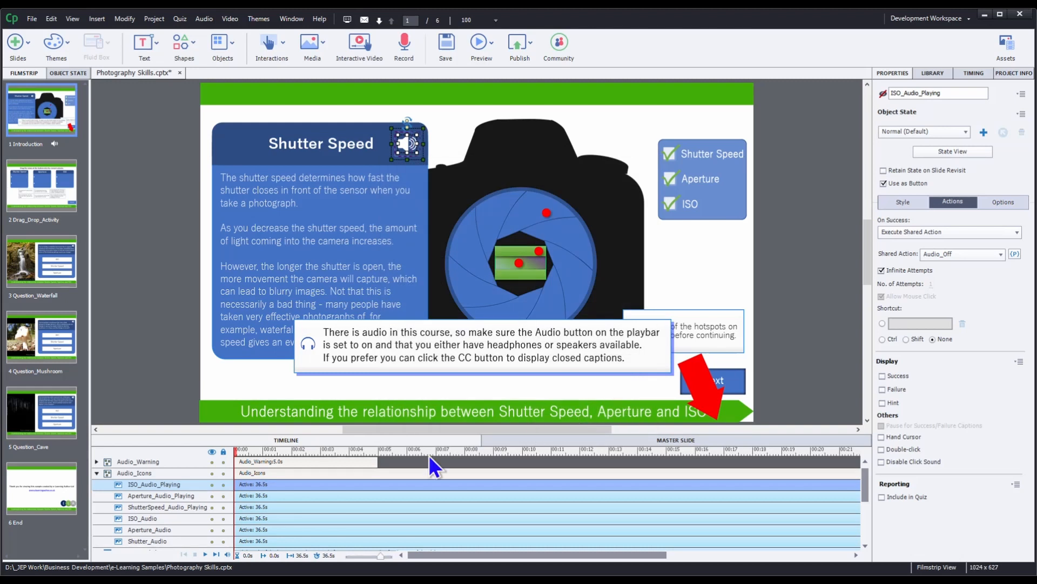
Step: Set the Aperture_Audio_Playing icon's success action to execute the shared action Audio_Off
{"action": "left_click", "coordinate": [171, 494]}
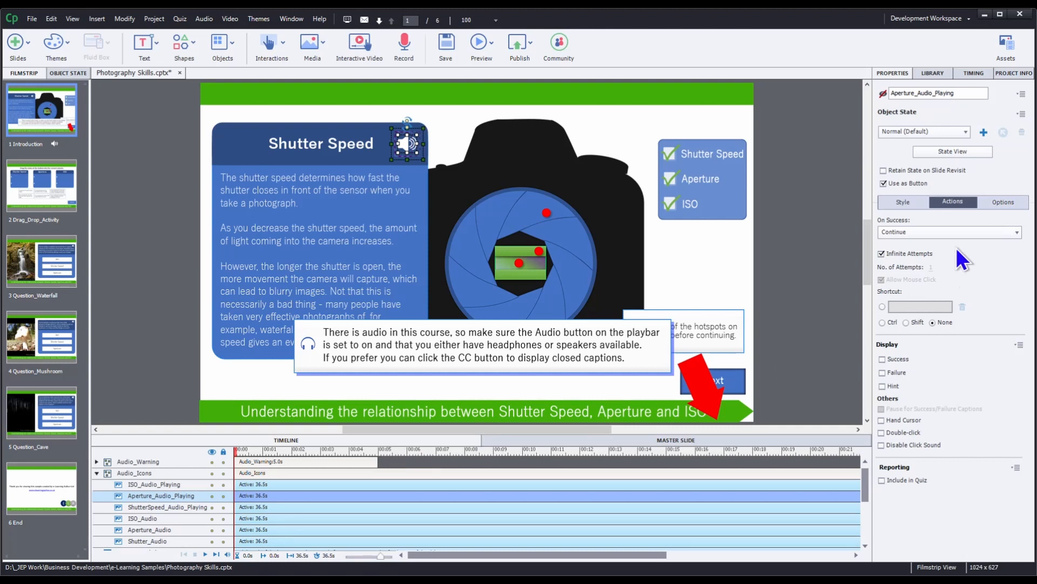
{"action": "left_click", "coordinate": [961, 232]}
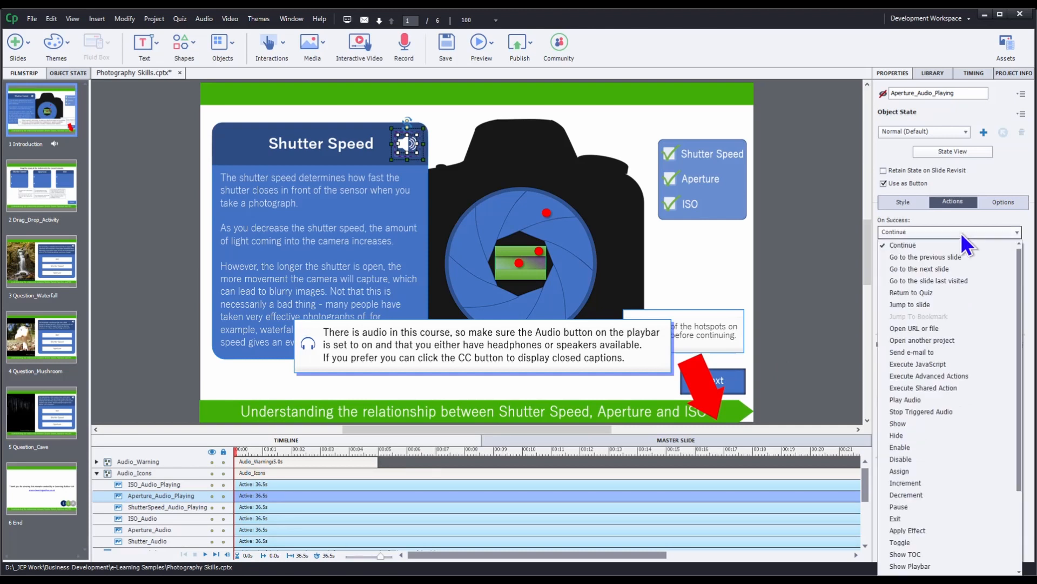
{"action": "left_click", "coordinate": [947, 387]}
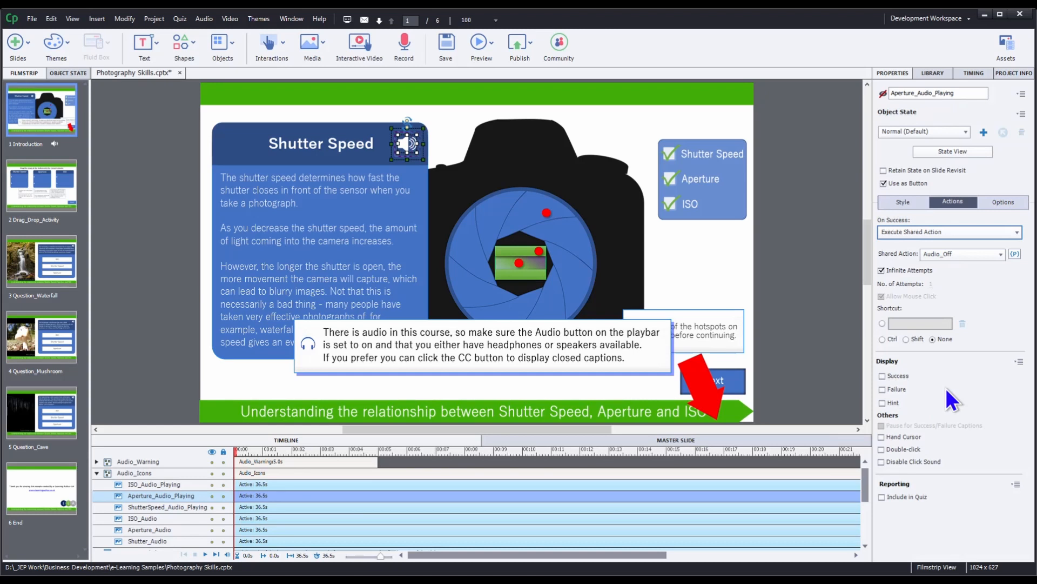
Step: Save Aperture_Audio_Playing's Audio_Off parameters, hiding Aperture_Audio_Playing and showing Aperture_Audio
{"action": "left_click", "coordinate": [1015, 254]}
{"action": "left_click", "coordinate": [630, 269]}
{"action": "left_click", "coordinate": [581, 269]}
{"action": "type", "text": "aperture_"}
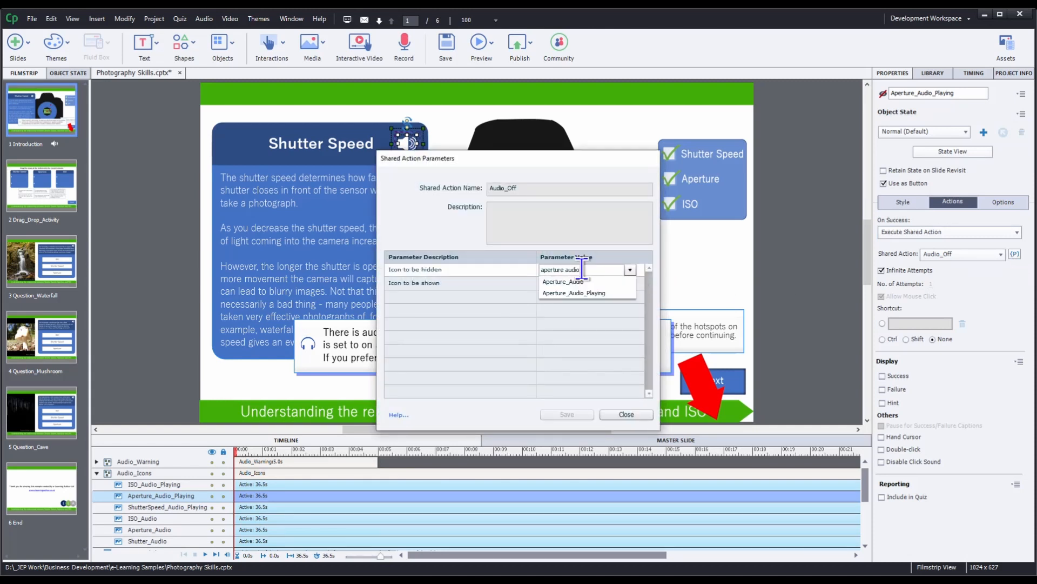
{"action": "left_click", "coordinate": [581, 295]}
{"action": "left_click", "coordinate": [630, 283]}
{"action": "left_click", "coordinate": [584, 283]}
{"action": "type", "text": "aperture a"}
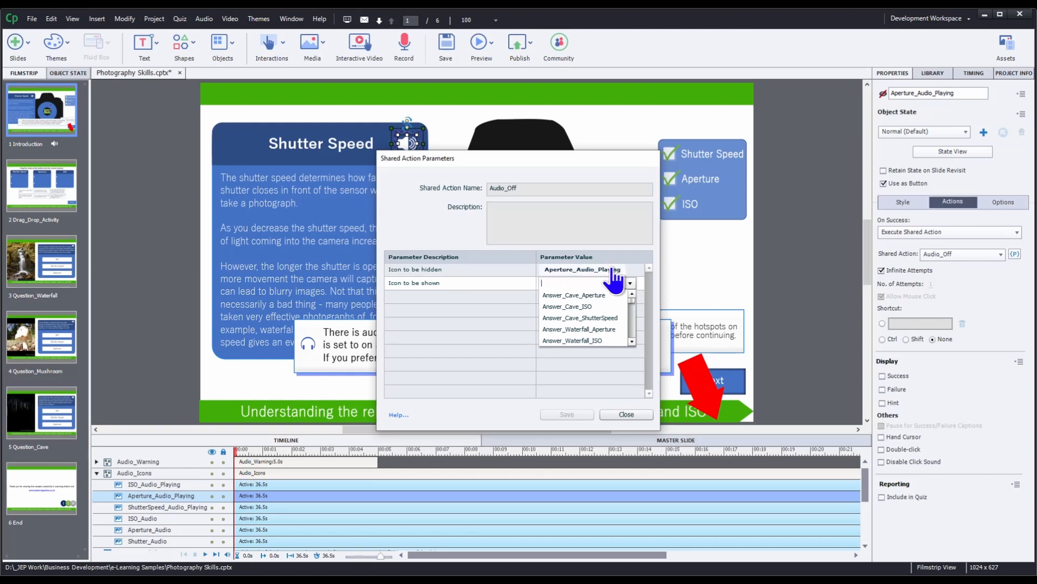
{"action": "type", "text": "udio"}
{"action": "left_click", "coordinate": [598, 297]}
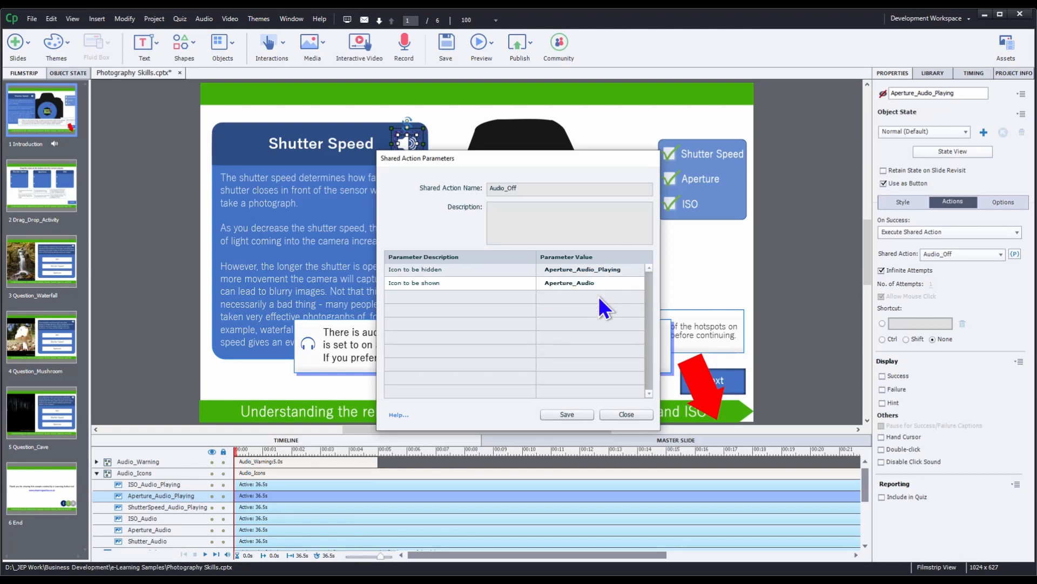
{"action": "left_click", "coordinate": [571, 413]}
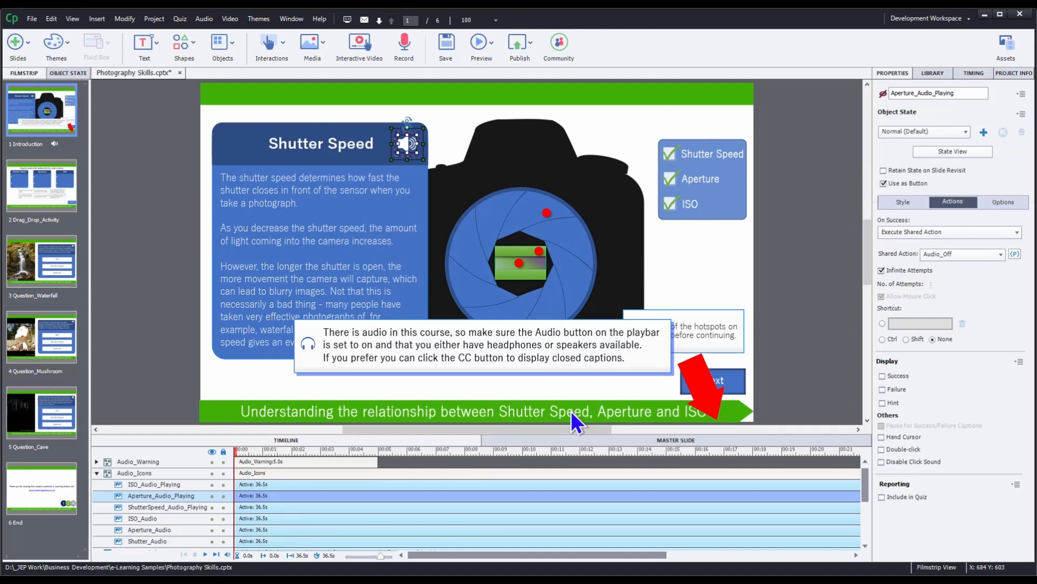
Step: Set the ShutterSpeed_Audio_Playing icon's success action to execute the shared action Audio_Off
{"action": "left_click", "coordinate": [188, 506]}
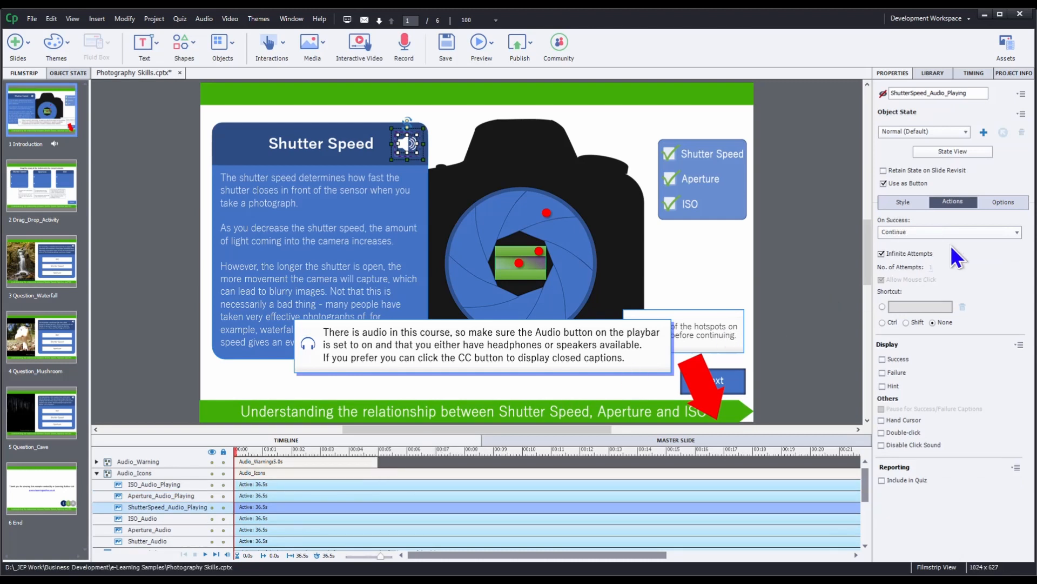
{"action": "left_click", "coordinate": [964, 232]}
{"action": "left_click", "coordinate": [943, 388]}
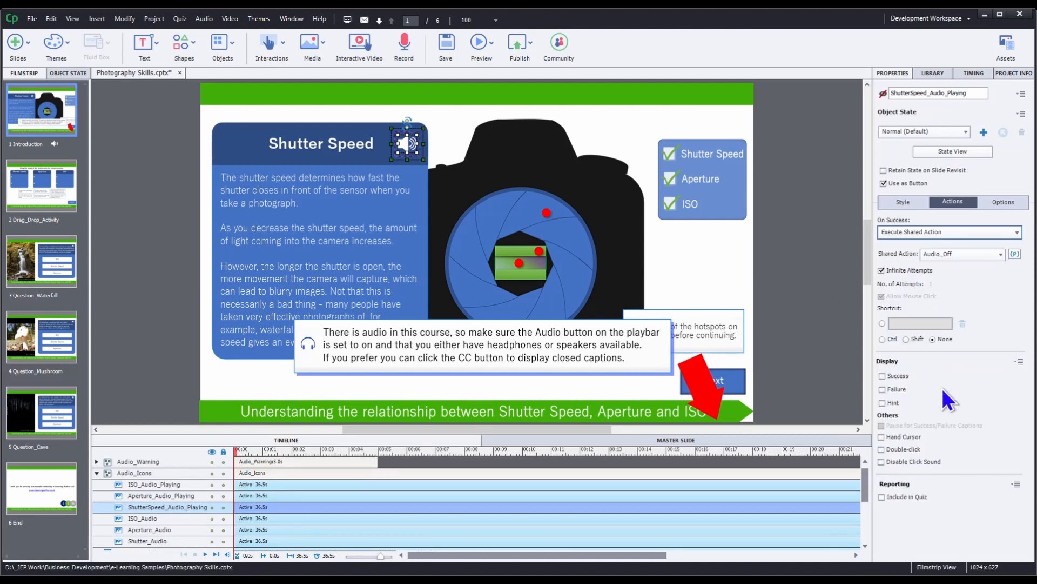
Step: Save ShutterSpeed_Audio_Playing's Audio_Off parameters, hiding ShutterSpeed_Audio_Playing and showing Shutter_Audio
{"action": "left_click", "coordinate": [1016, 254]}
{"action": "left_click", "coordinate": [630, 269]}
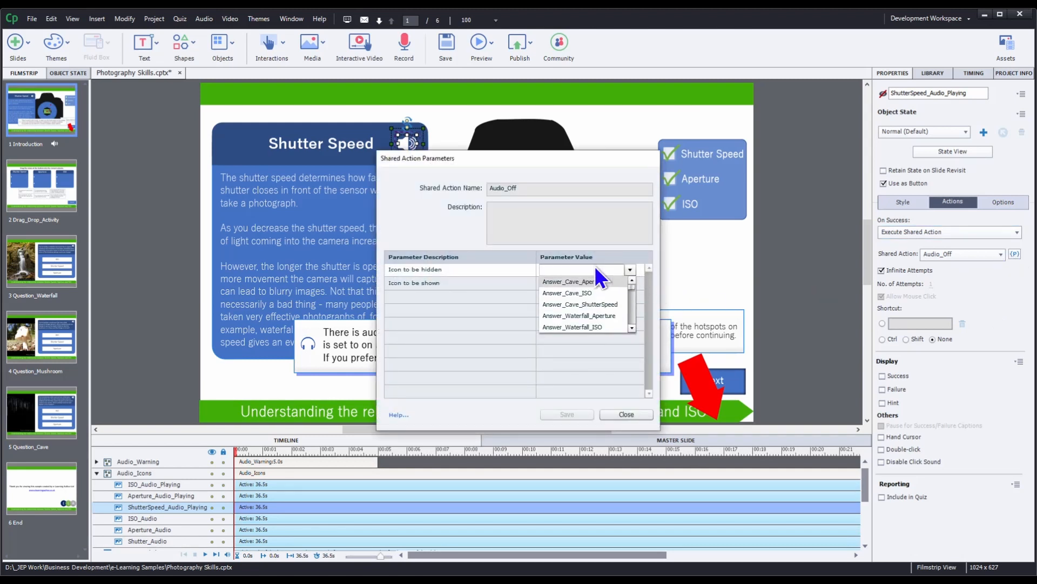
{"action": "type", "text": "shutter audio"}
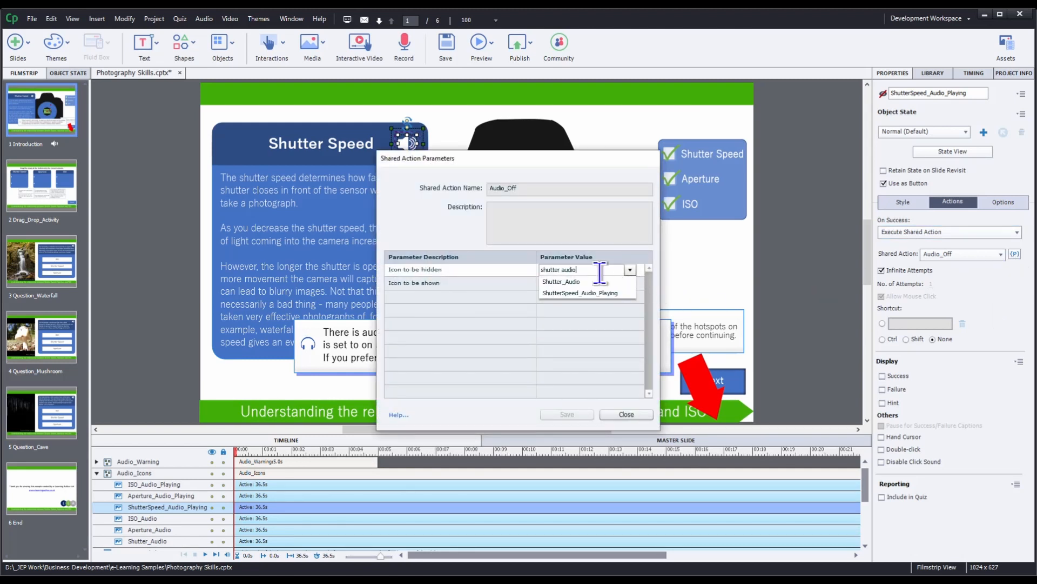
{"action": "left_click", "coordinate": [630, 283]}
{"action": "type", "text": "shutte"}
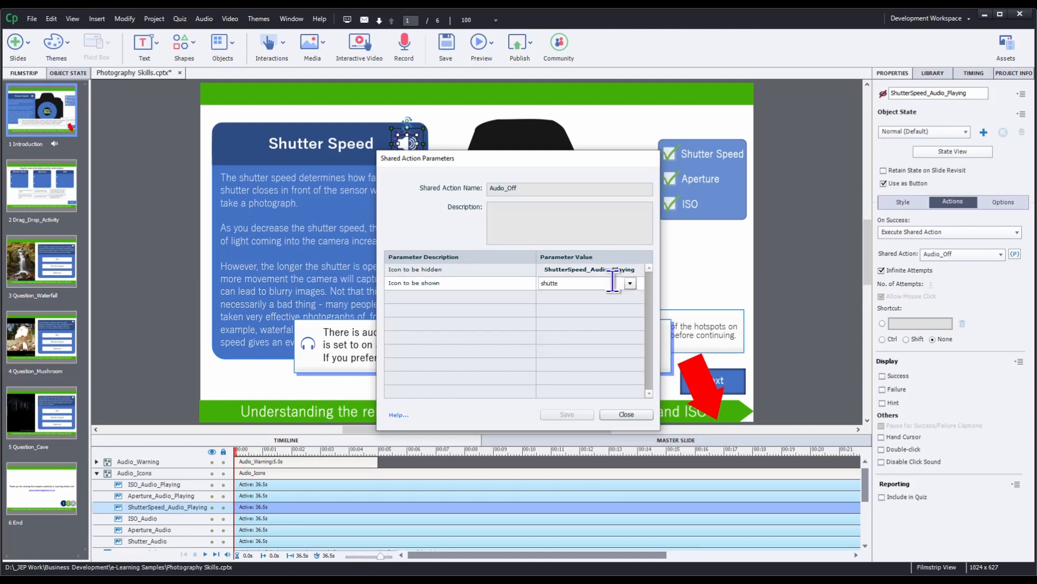
{"action": "type", "text": "r audio"}
{"action": "left_click", "coordinate": [610, 293]}
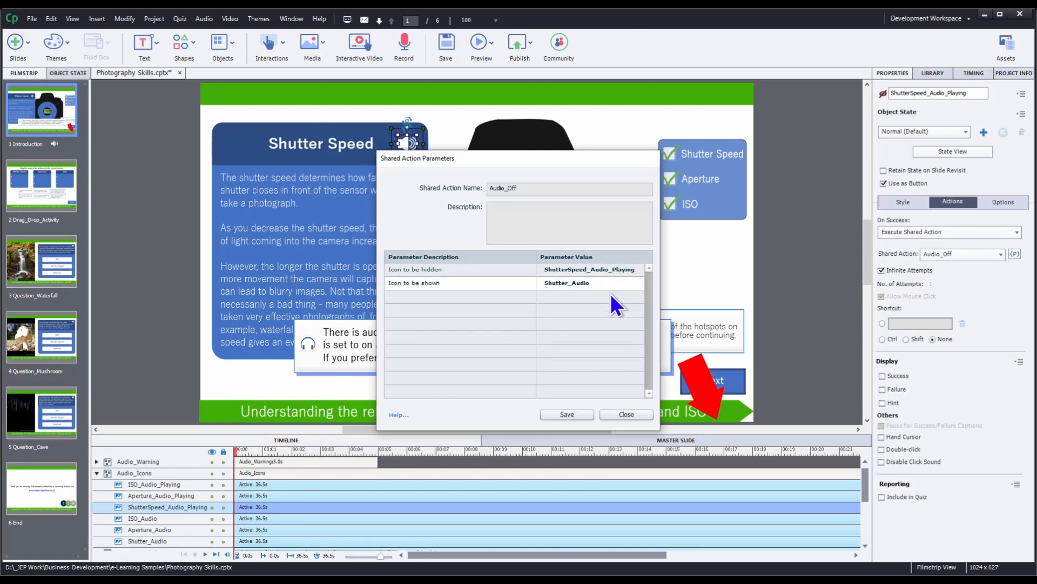
{"action": "left_click", "coordinate": [577, 414]}
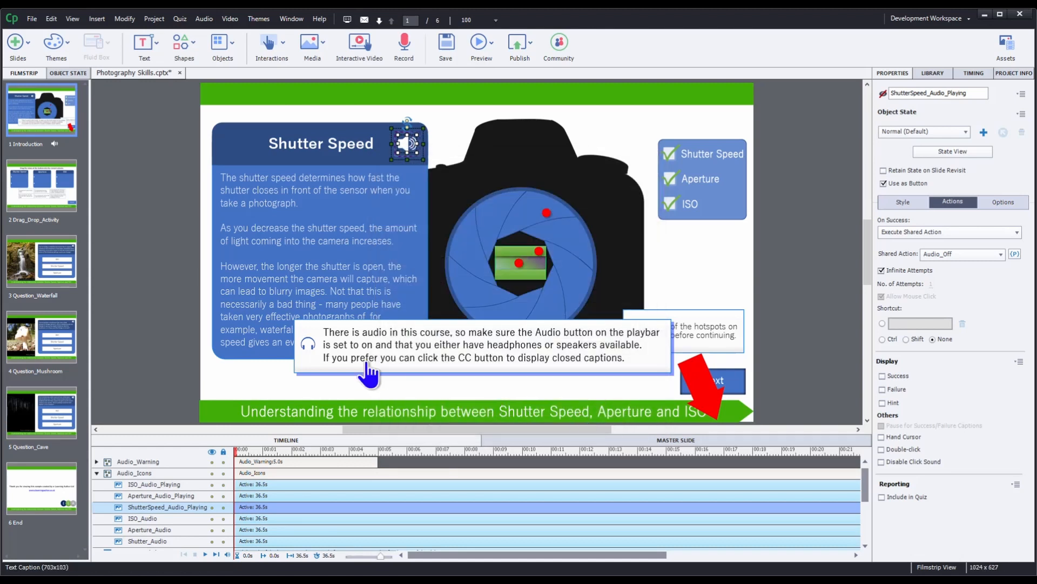
Step: On the Question_Waterfall slide, set the Waterfall_Audio_Playing icon's success action to execute the shared action Audio_Off
{"action": "left_click", "coordinate": [62, 251]}
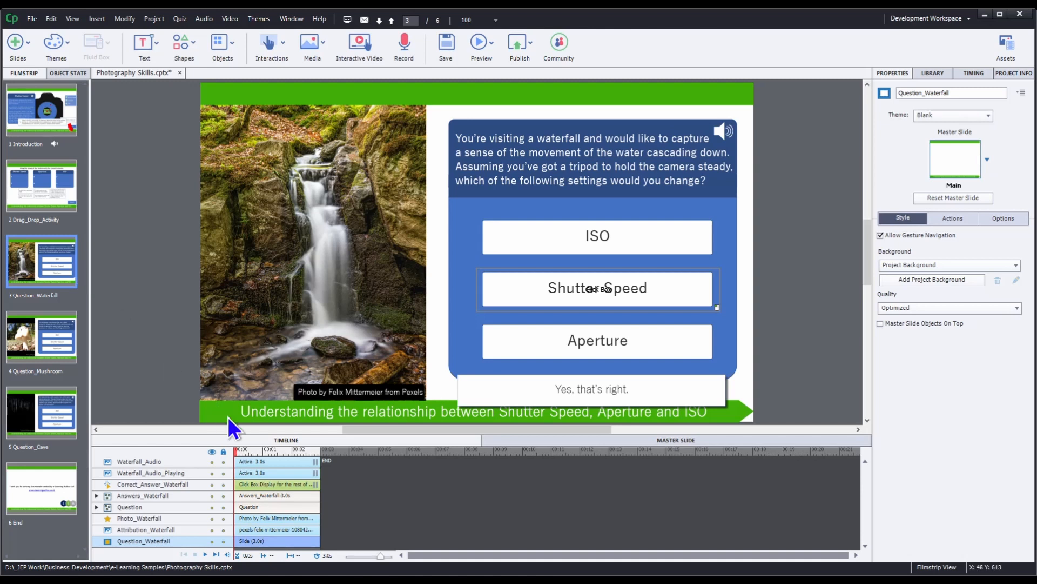
{"action": "left_click", "coordinate": [262, 472]}
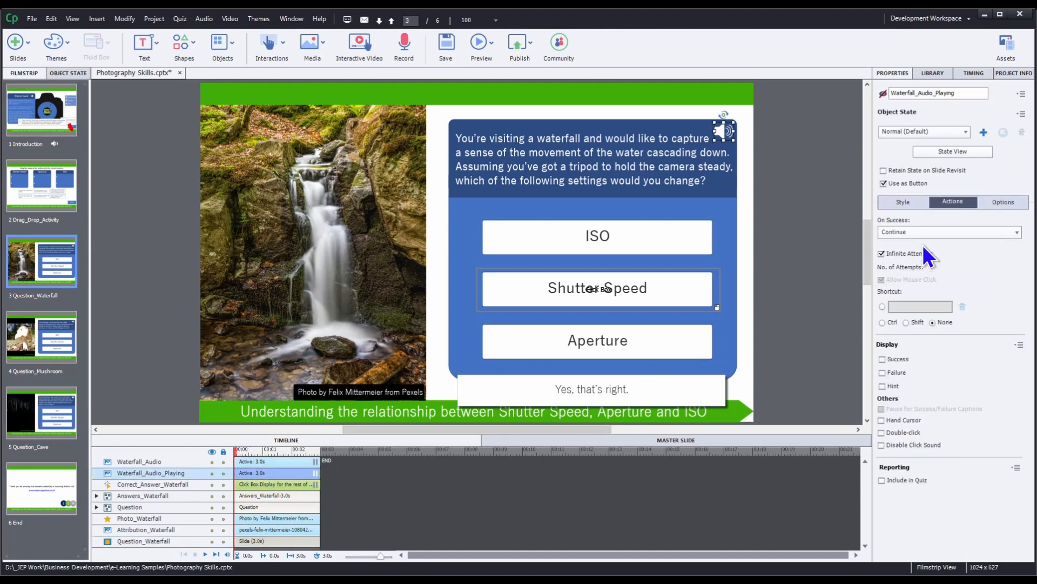
{"action": "left_click", "coordinate": [945, 233]}
{"action": "left_click", "coordinate": [949, 387]}
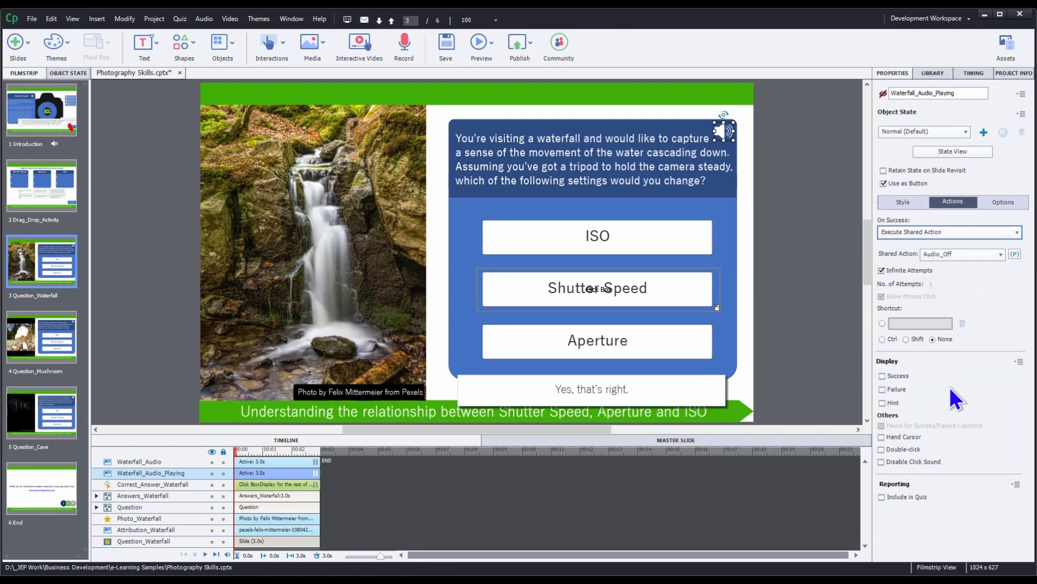
Step: Save Waterfall_Audio_Playing's Audio_Off parameters, hiding Waterfall_Audio_Playing and showing Waterfall_Audio
{"action": "left_click", "coordinate": [1015, 254]}
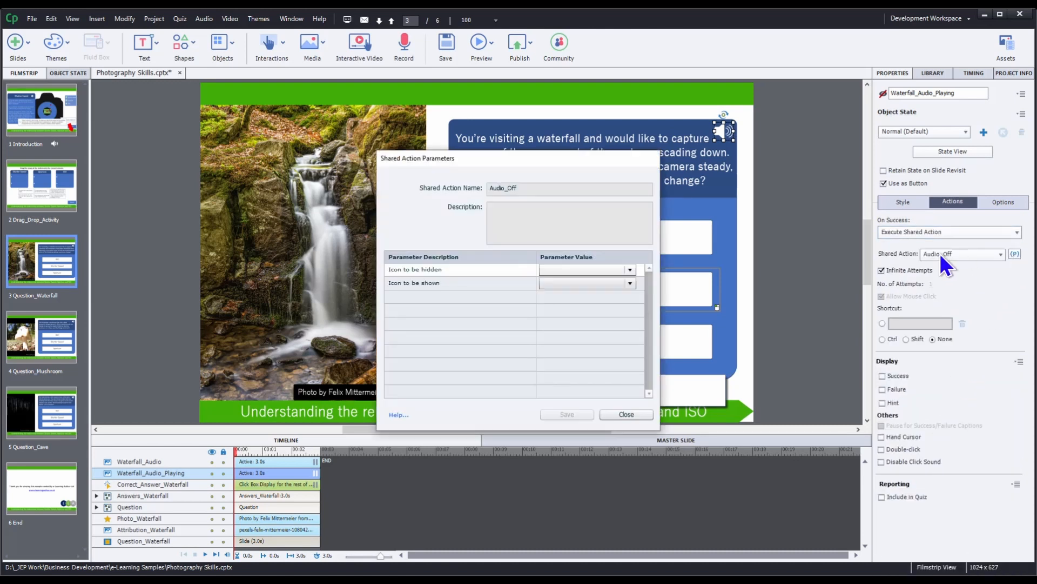
{"action": "left_click", "coordinate": [630, 269]}
{"action": "type", "text": "waterfall audio"}
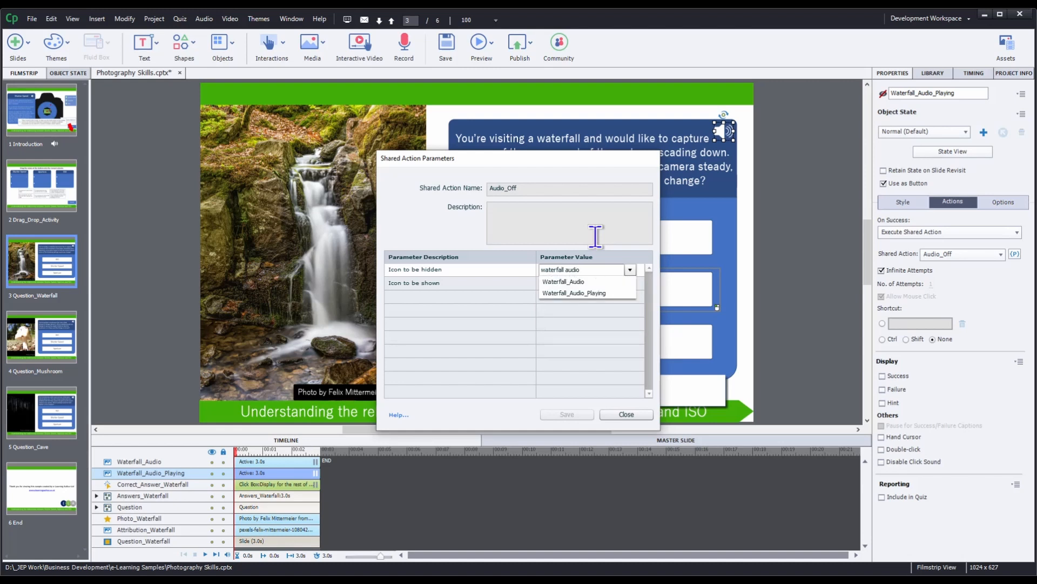
{"action": "left_click", "coordinate": [599, 293]}
{"action": "left_click", "coordinate": [630, 283]}
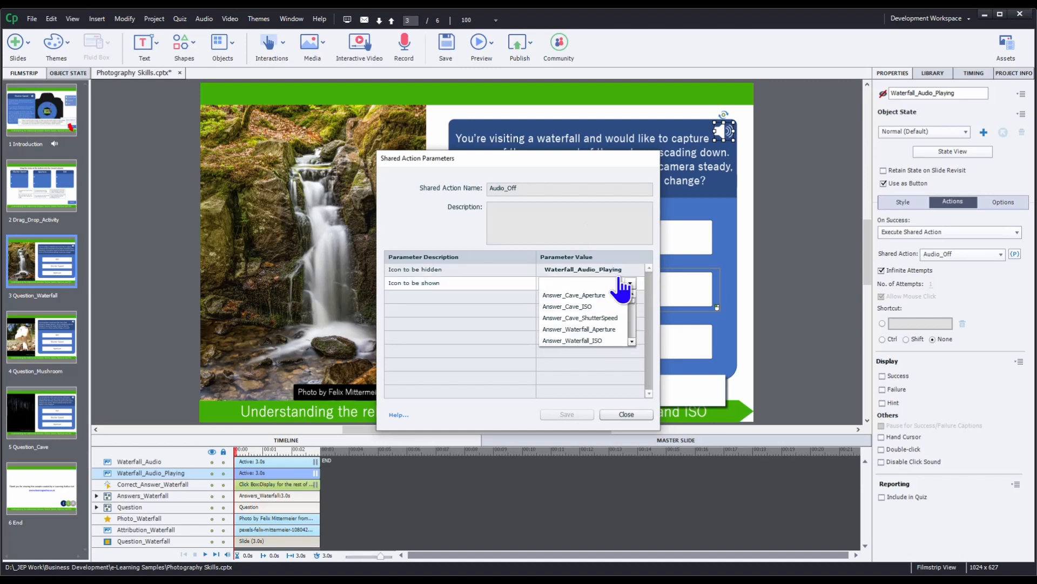
{"action": "type", "text": "waterfall audio"}
{"action": "left_click", "coordinate": [600, 294]}
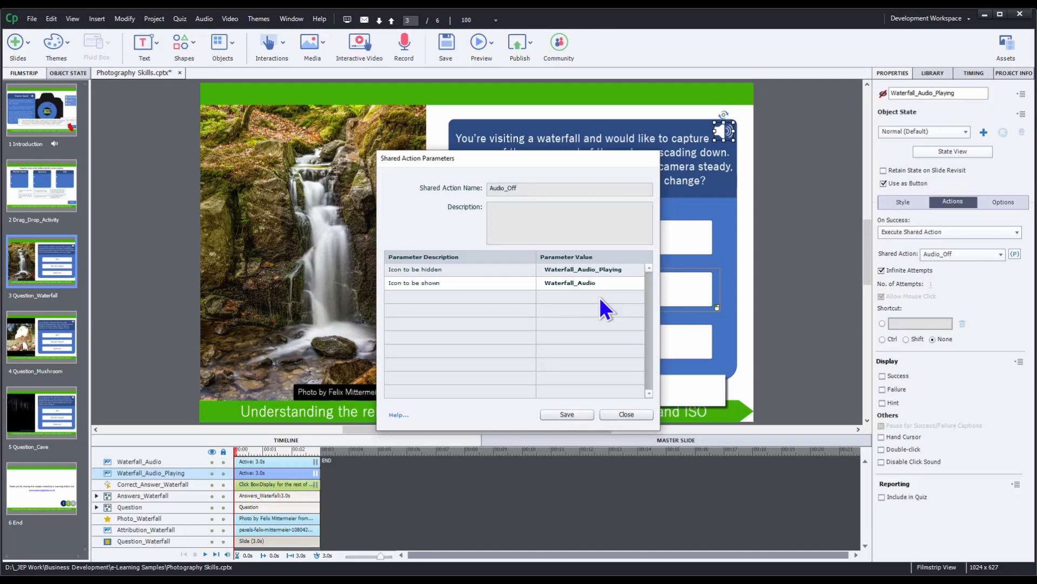
{"action": "left_click", "coordinate": [567, 414]}
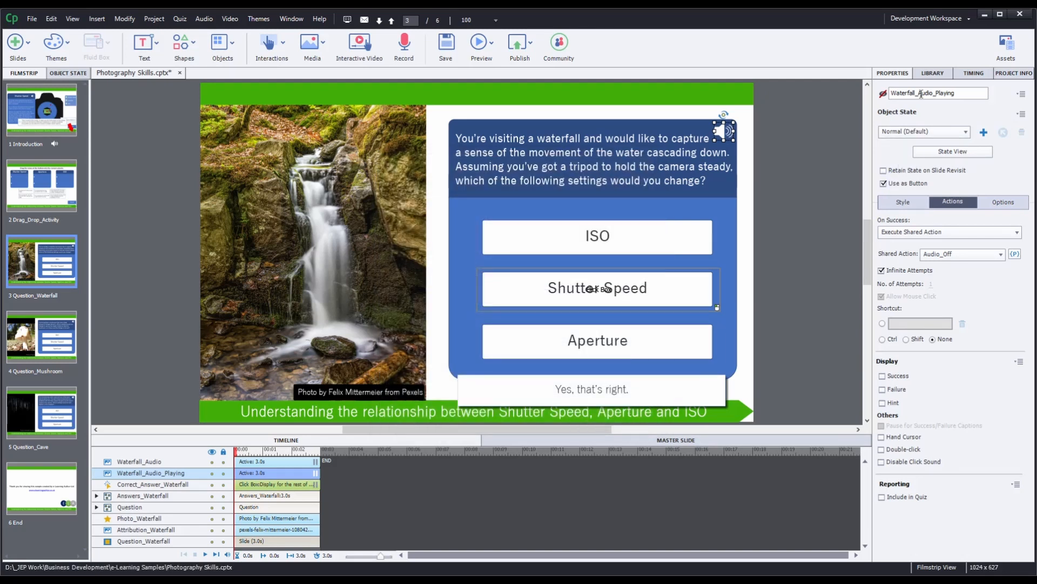
Step: Open the project library to view its shared actions
{"action": "left_click", "coordinate": [938, 70]}
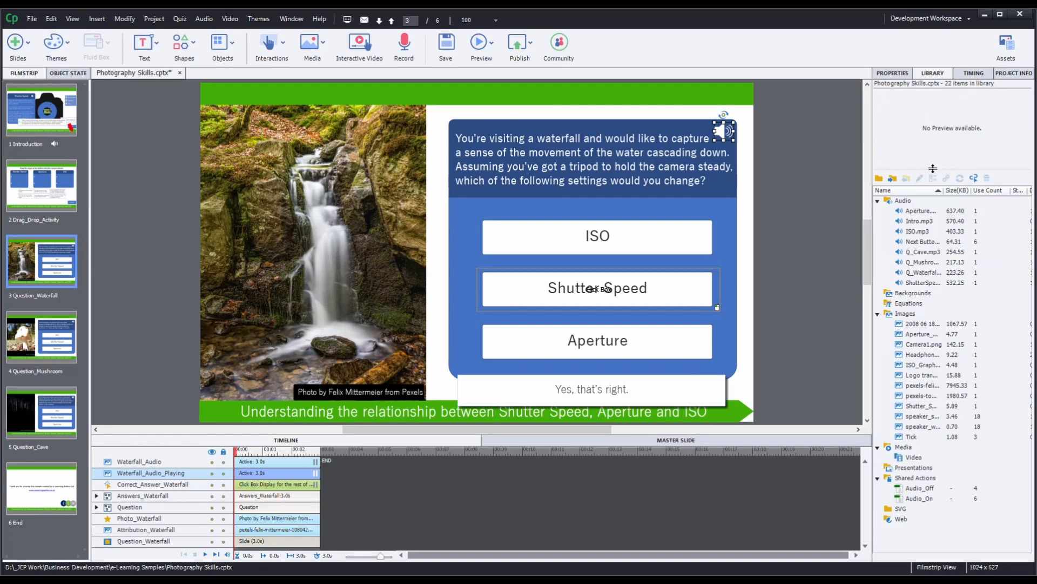